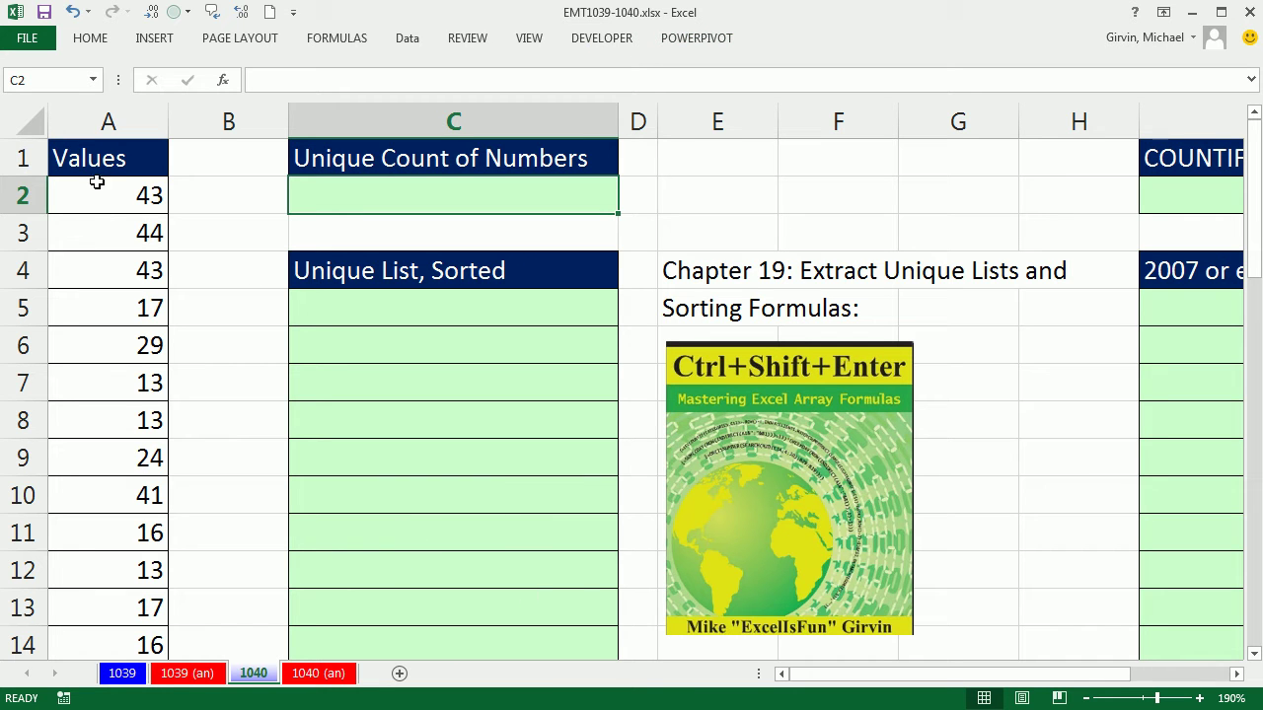
pyautogui.moveTo(99, 165); pyautogui.dragTo(99, 546)
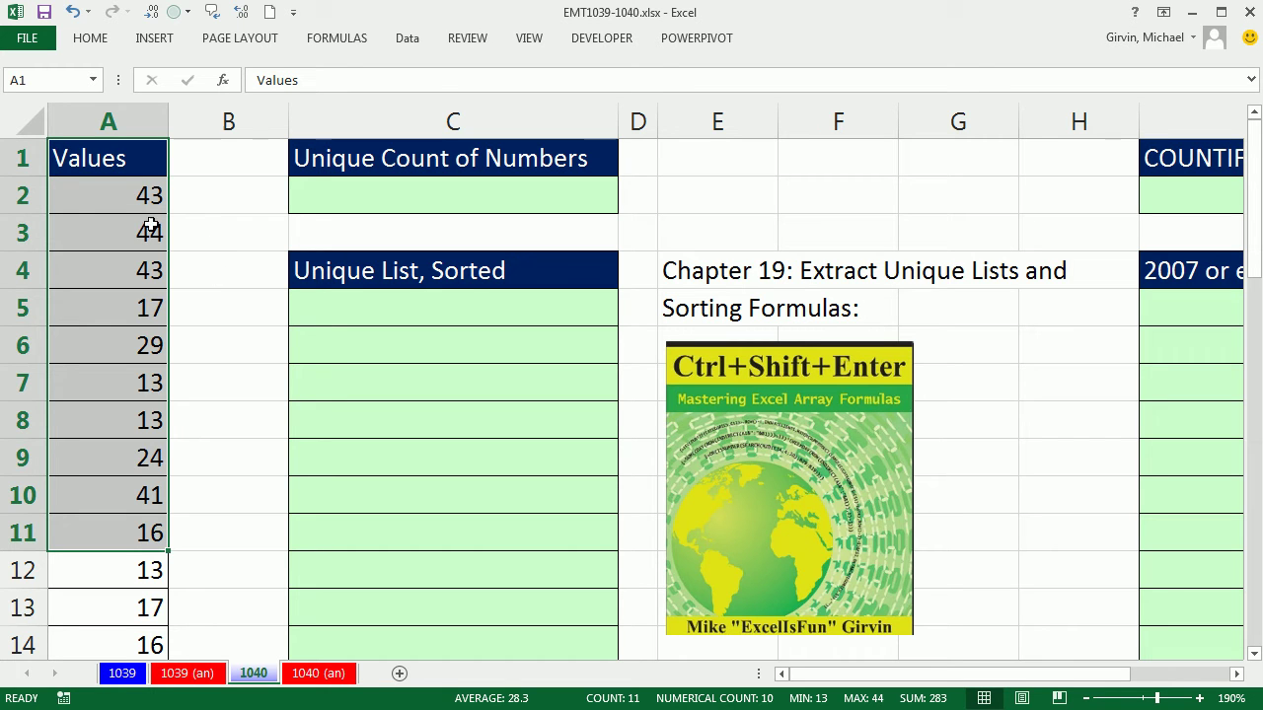
pyautogui.moveTo(128, 203); pyautogui.dragTo(169, 501)
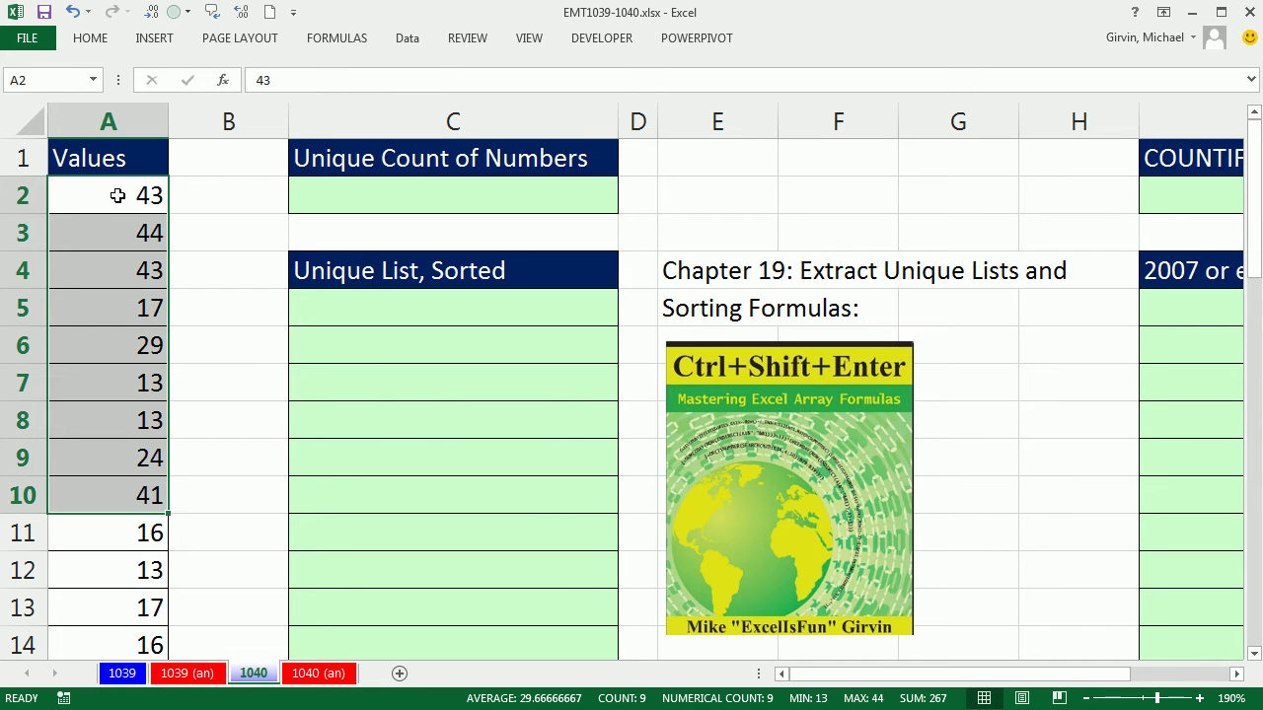
pyautogui.moveTo(124, 201); pyautogui.dragTo(118, 528)
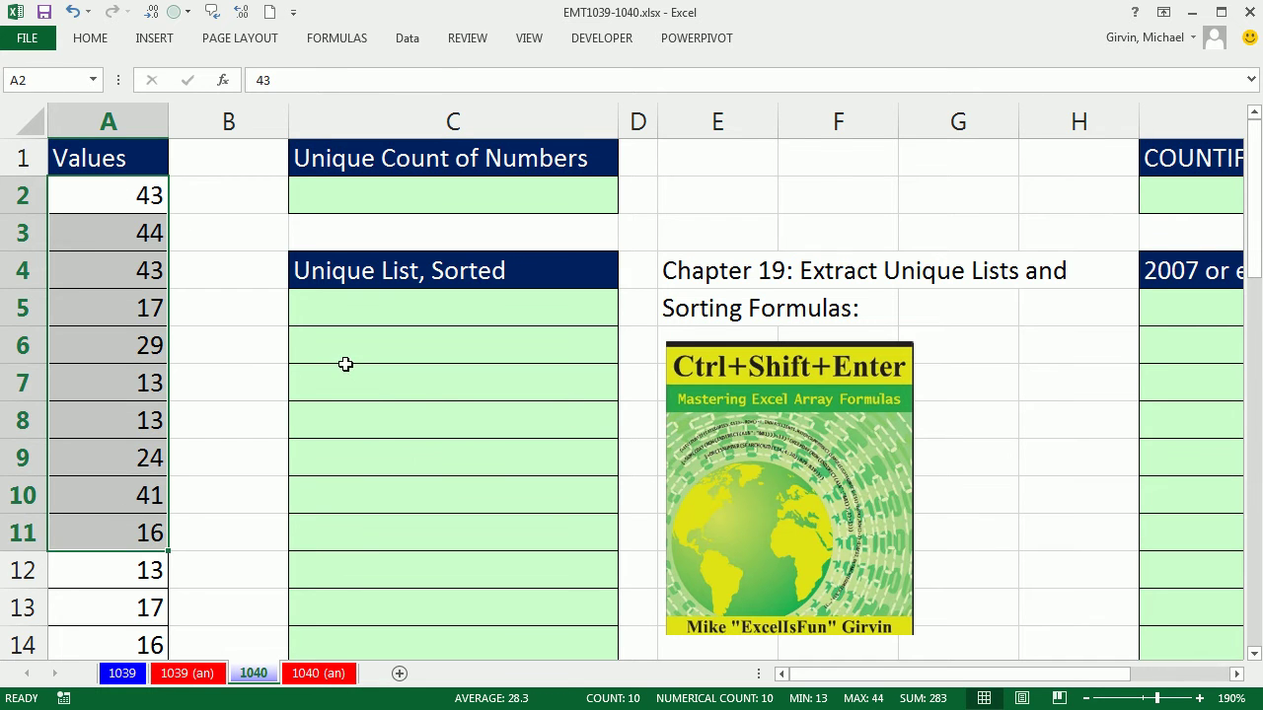
# - Enter =FREQUENCY(Values,Values) in C2, using the whole Values range as both data array and bins array
pyautogui.click(378, 203)
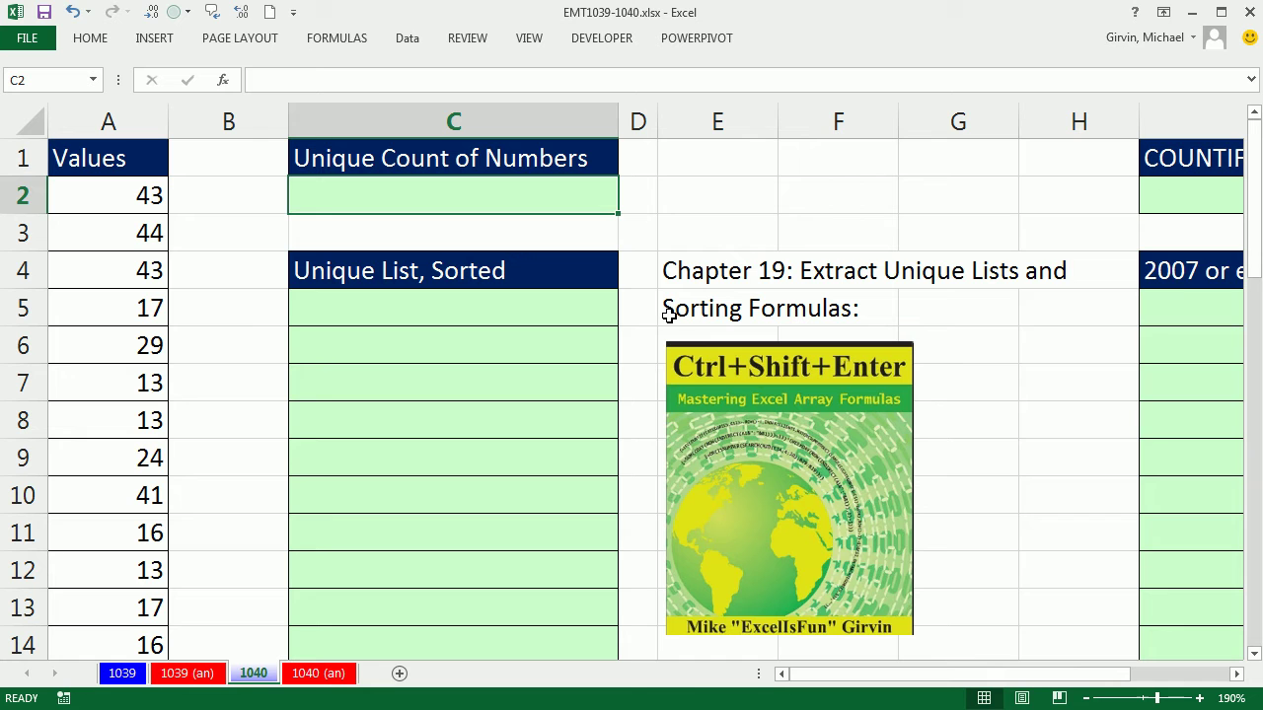
pyautogui.write('=fr')
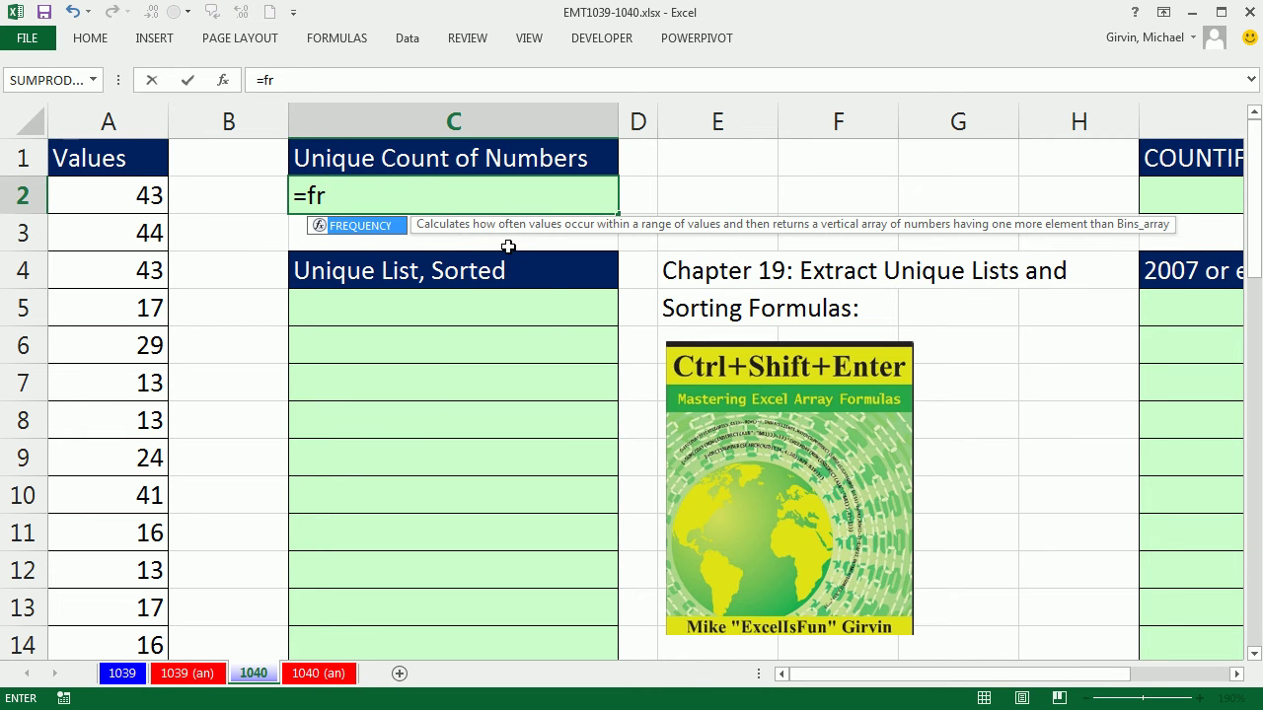
pyautogui.press('Tab')
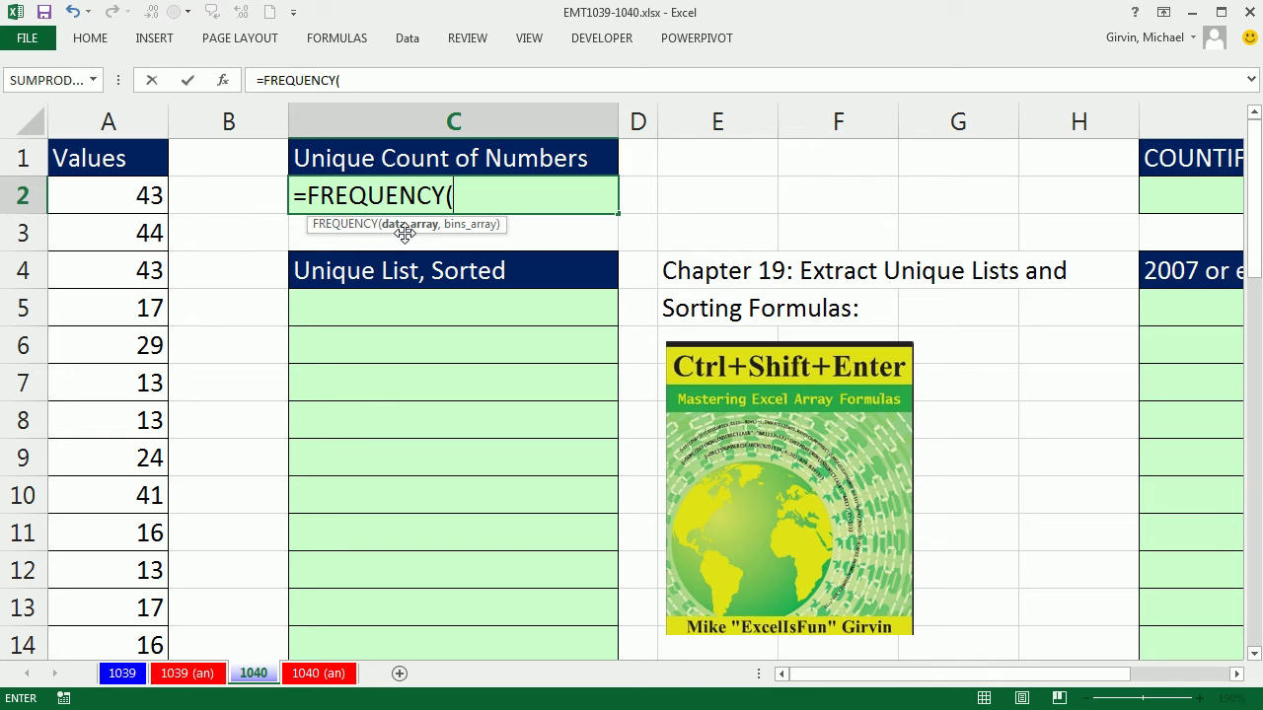
pyautogui.click(103, 202)
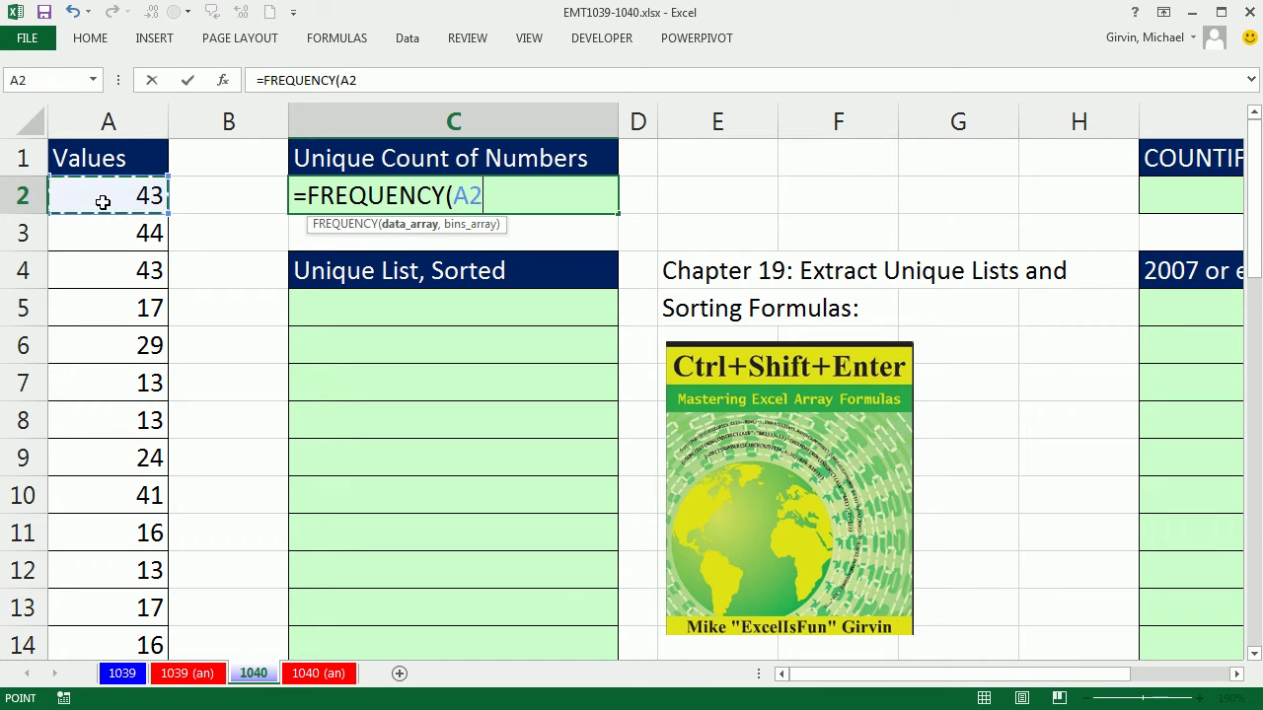
pyautogui.hotkey('ctrl', 'shift', 'Down')
pyautogui.hotkey('ctrl', 'BackSpace')
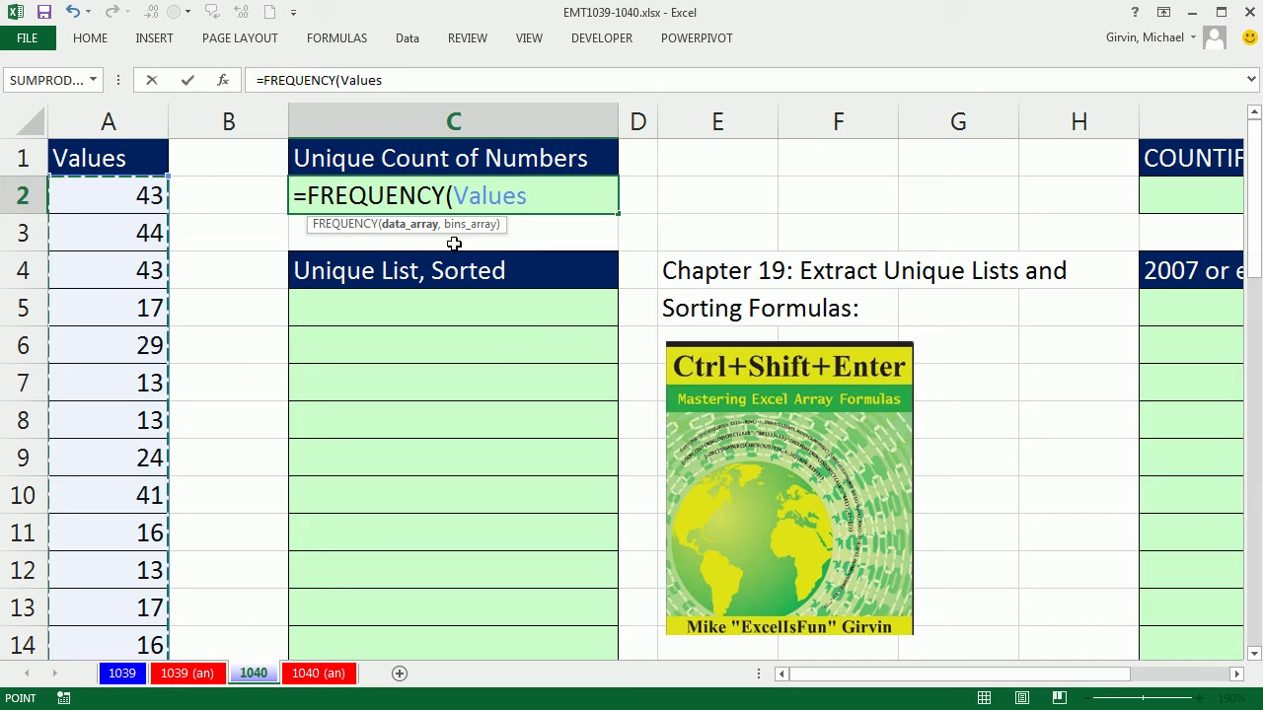
pyautogui.write(',')
pyautogui.write('val')
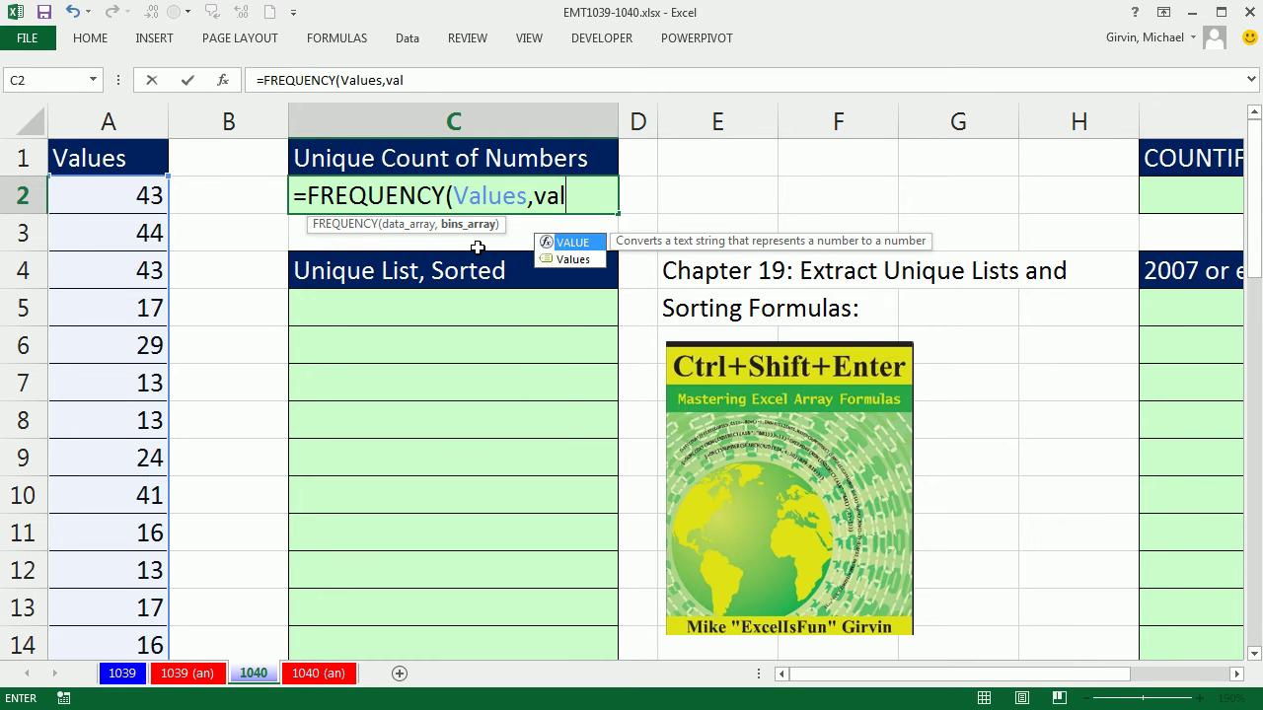
pyautogui.press('Tab')
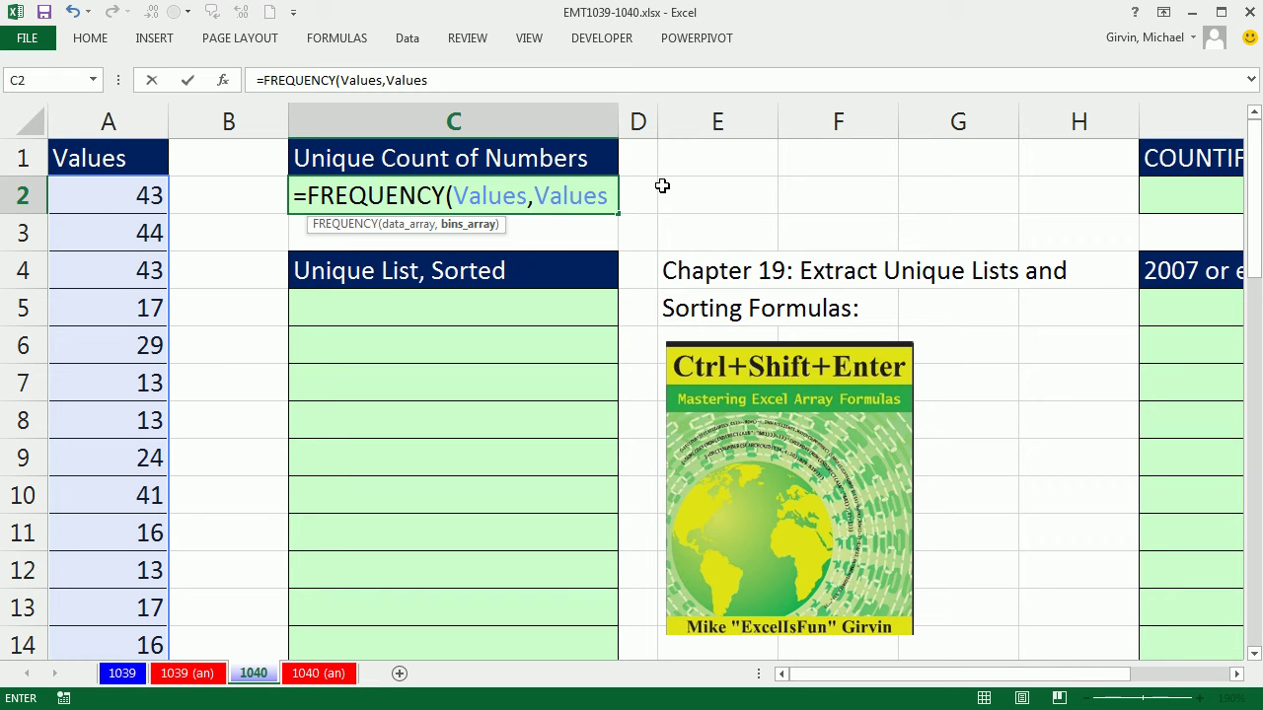
pyautogui.write(')')
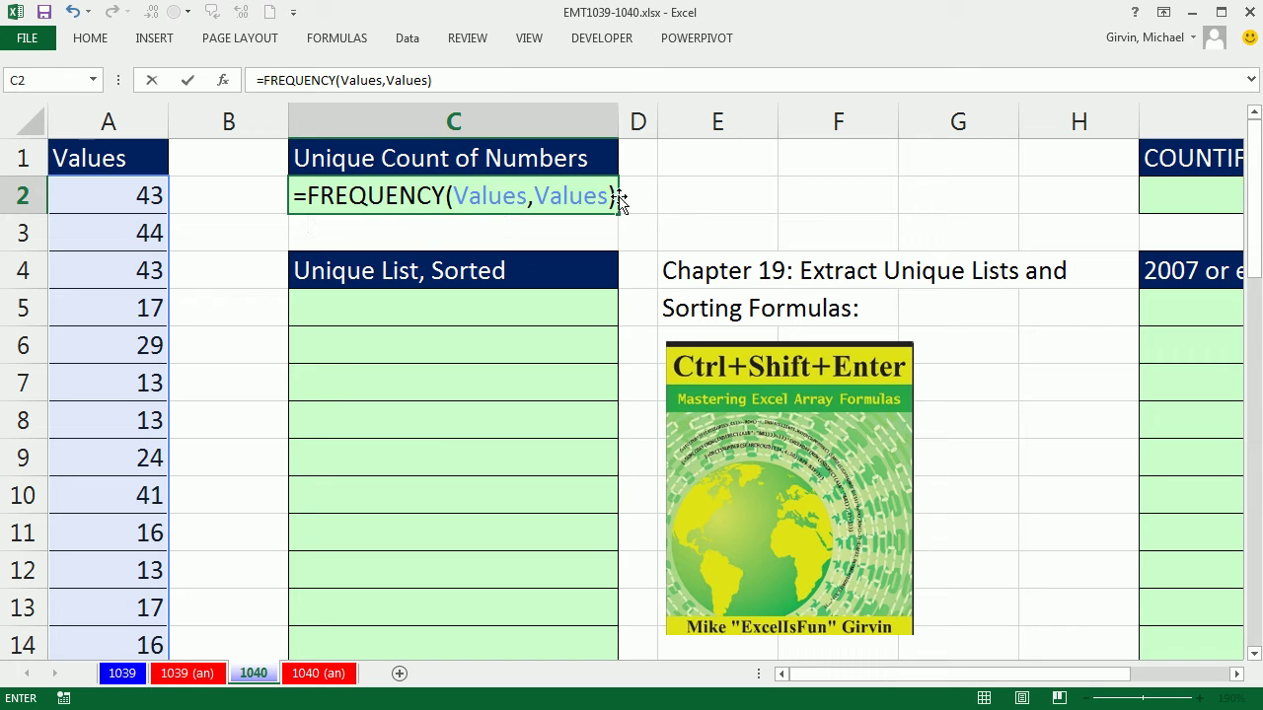
# - Evaluate the FREQUENCY part of the C2 formula in place to inspect its array, then restore the formula
pyautogui.moveTo(307, 195); pyautogui.dragTo(764, 218)
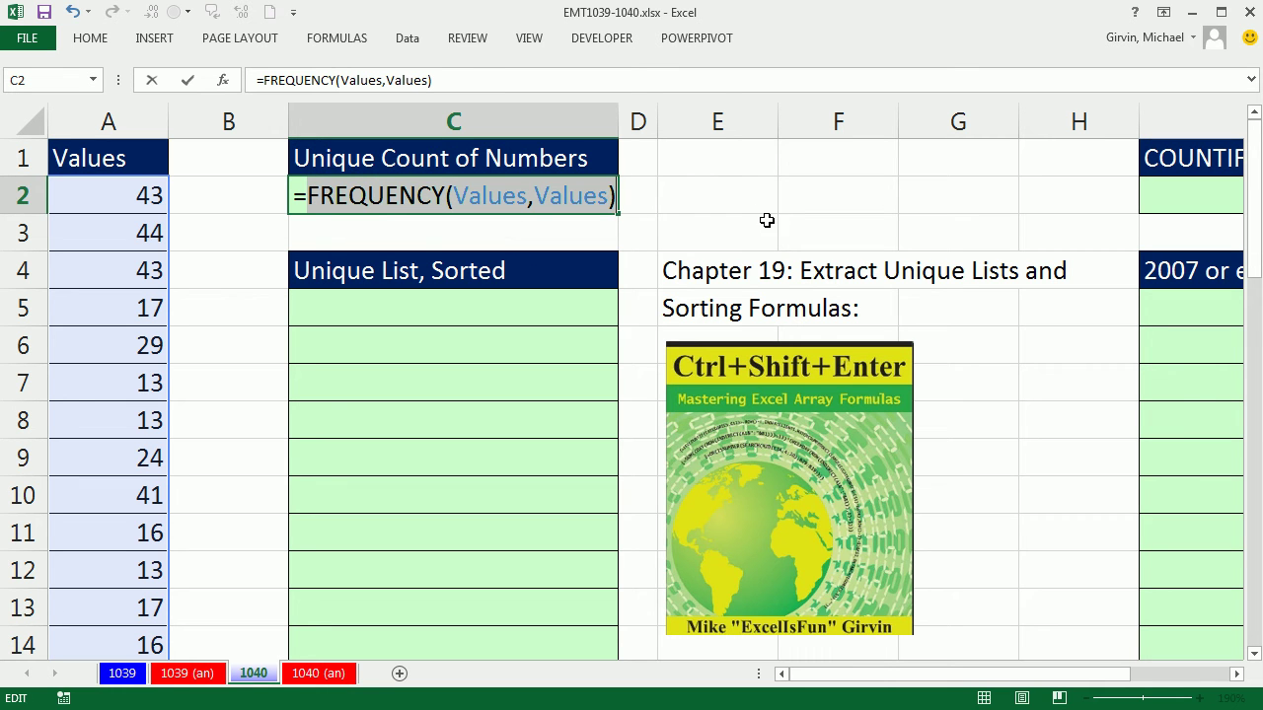
pyautogui.press('F9')
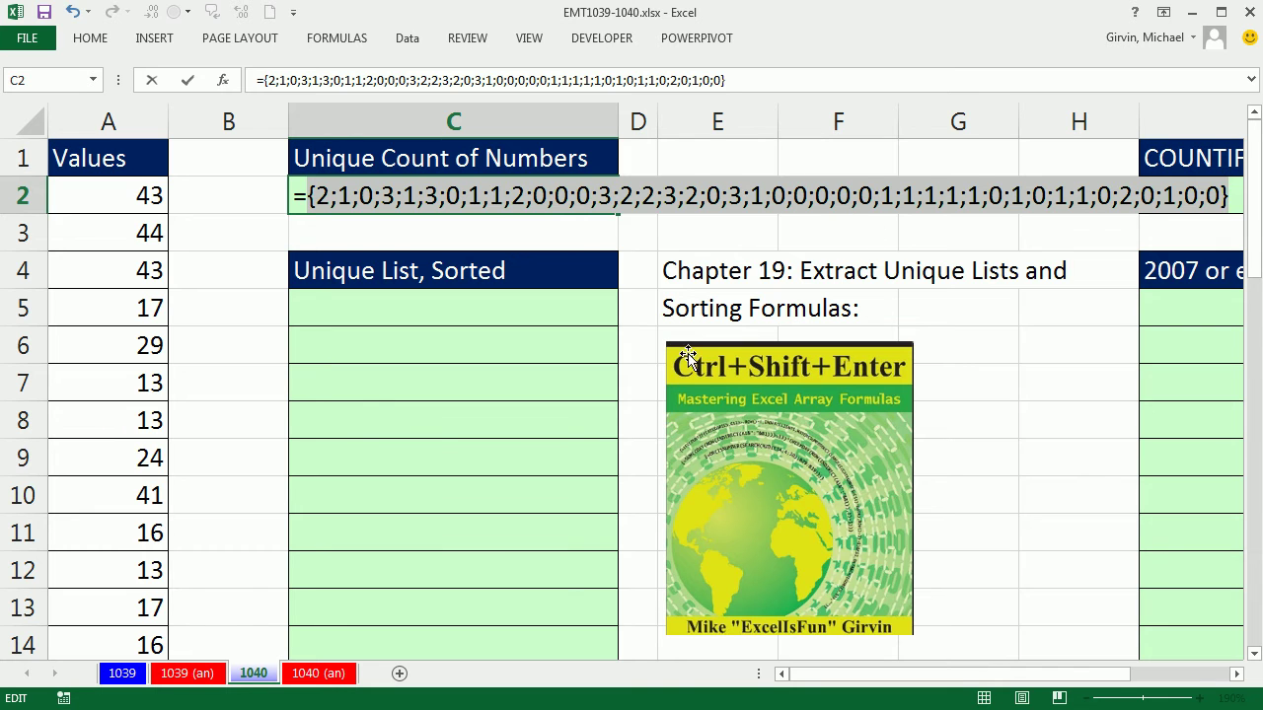
pyautogui.hotkey('ctrl', 'z')
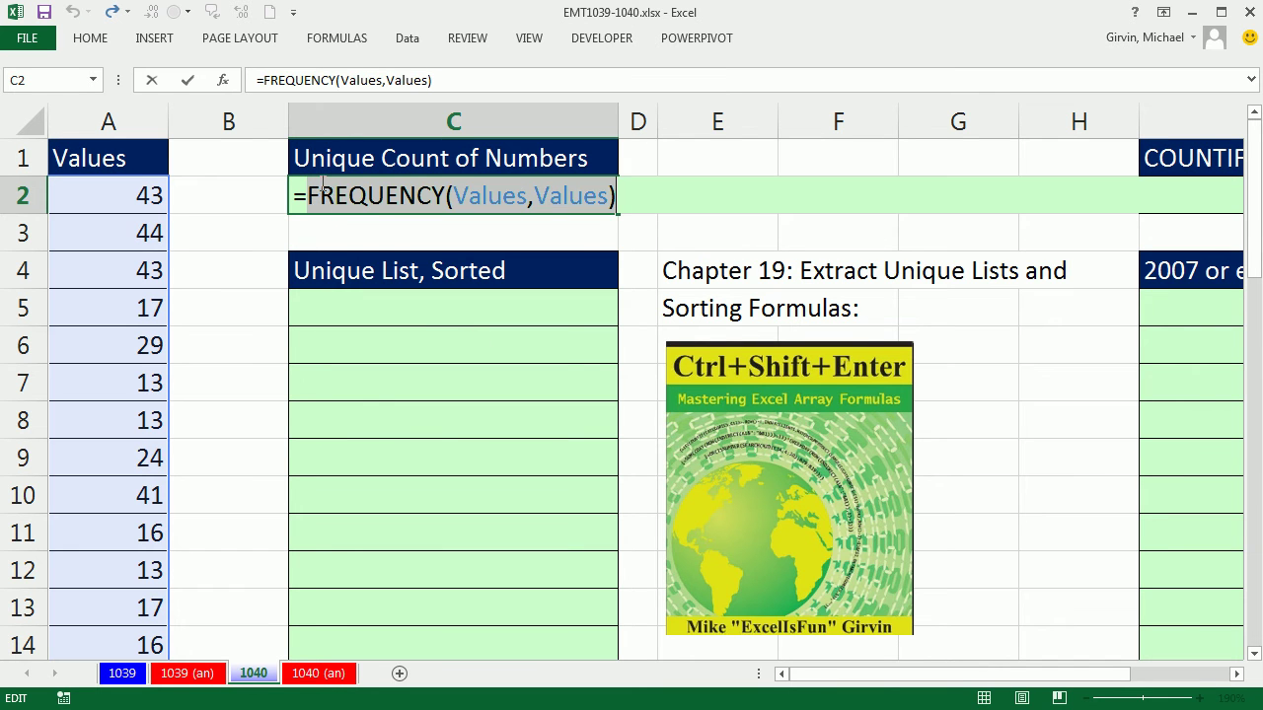
# - Wrap the FREQUENCY function in C2 inside SUM and IF, with 1 as the value if true
pyautogui.click(309, 195)
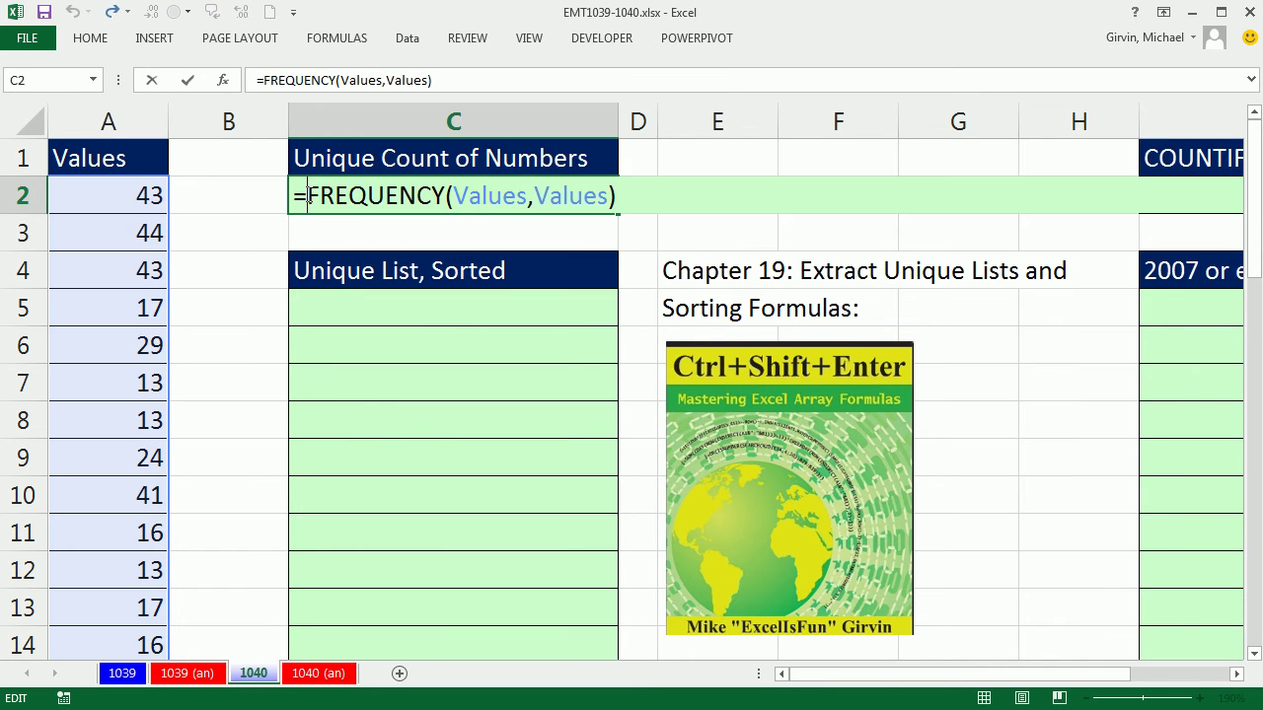
pyautogui.write('sum')
pyautogui.press('Tab')
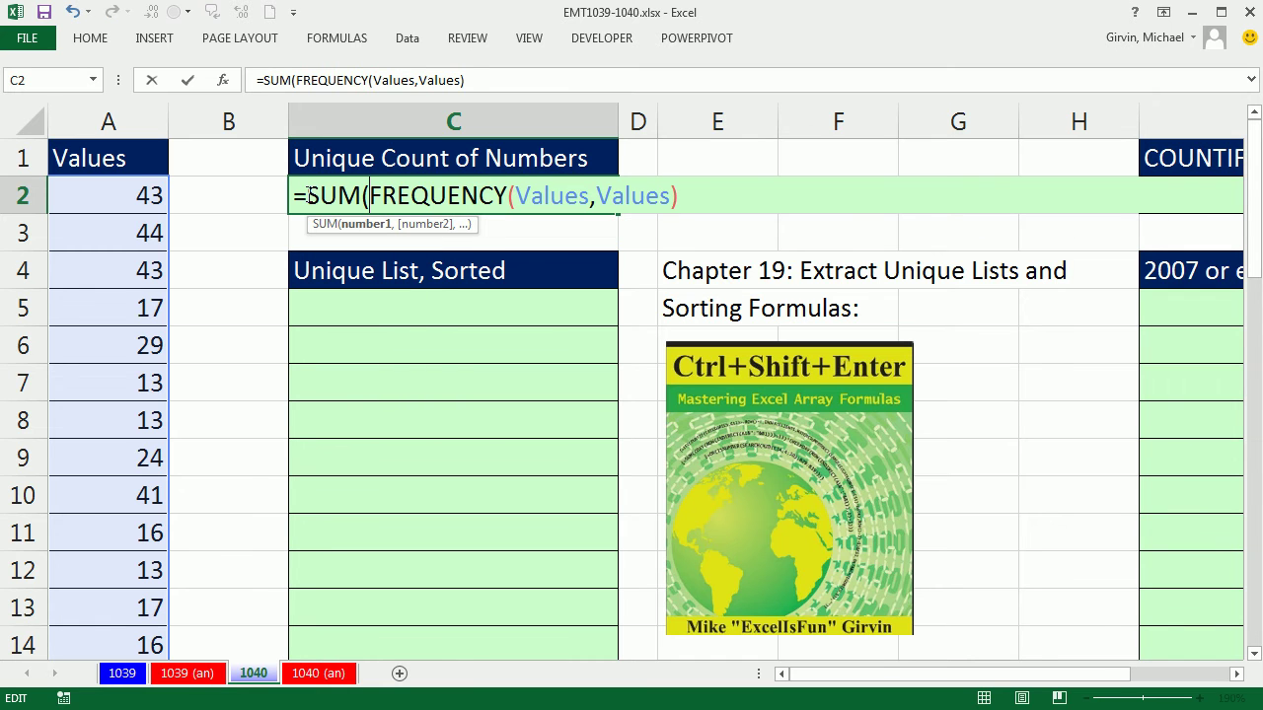
pyautogui.write('if')
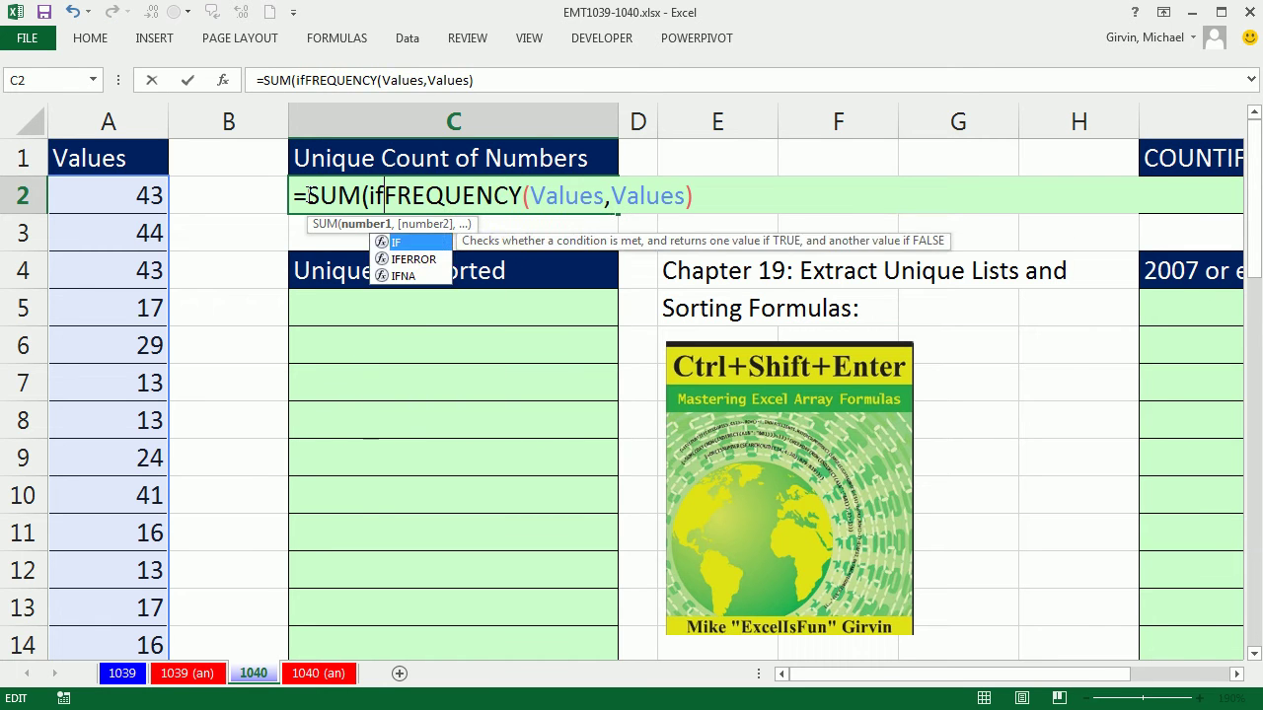
pyautogui.press('Tab')
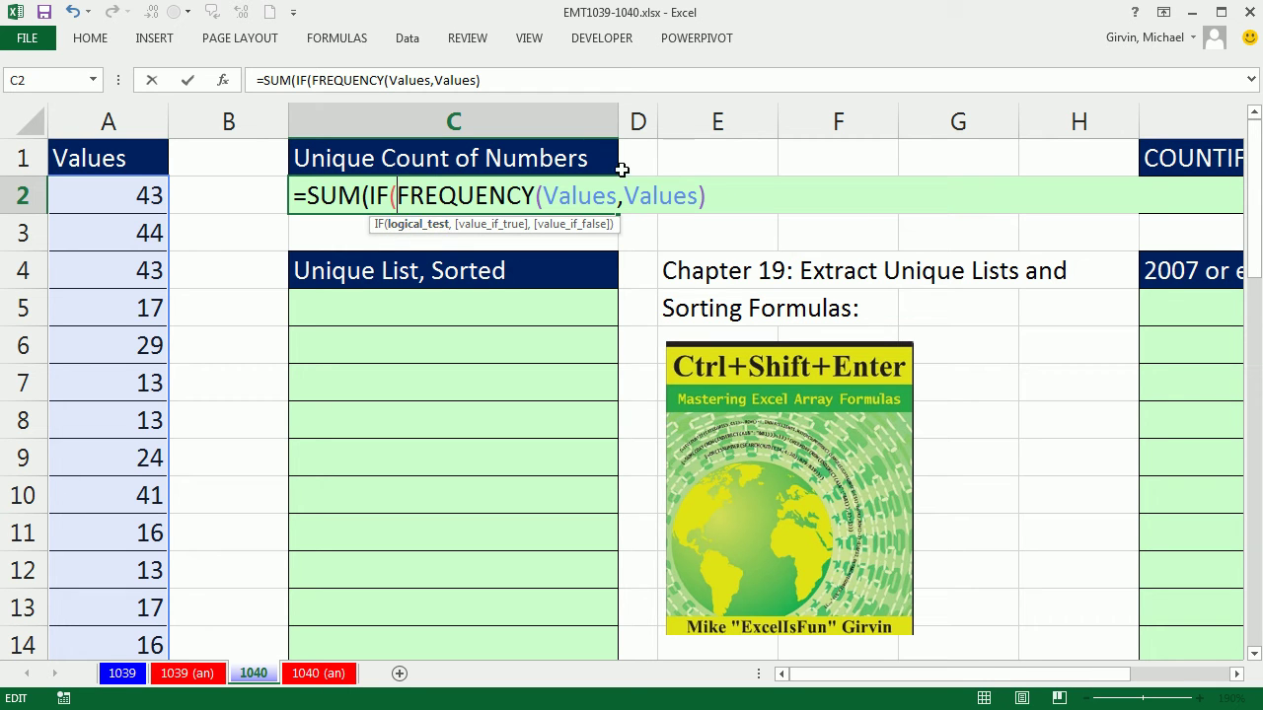
pyautogui.click(712, 192)
pyautogui.write(',')
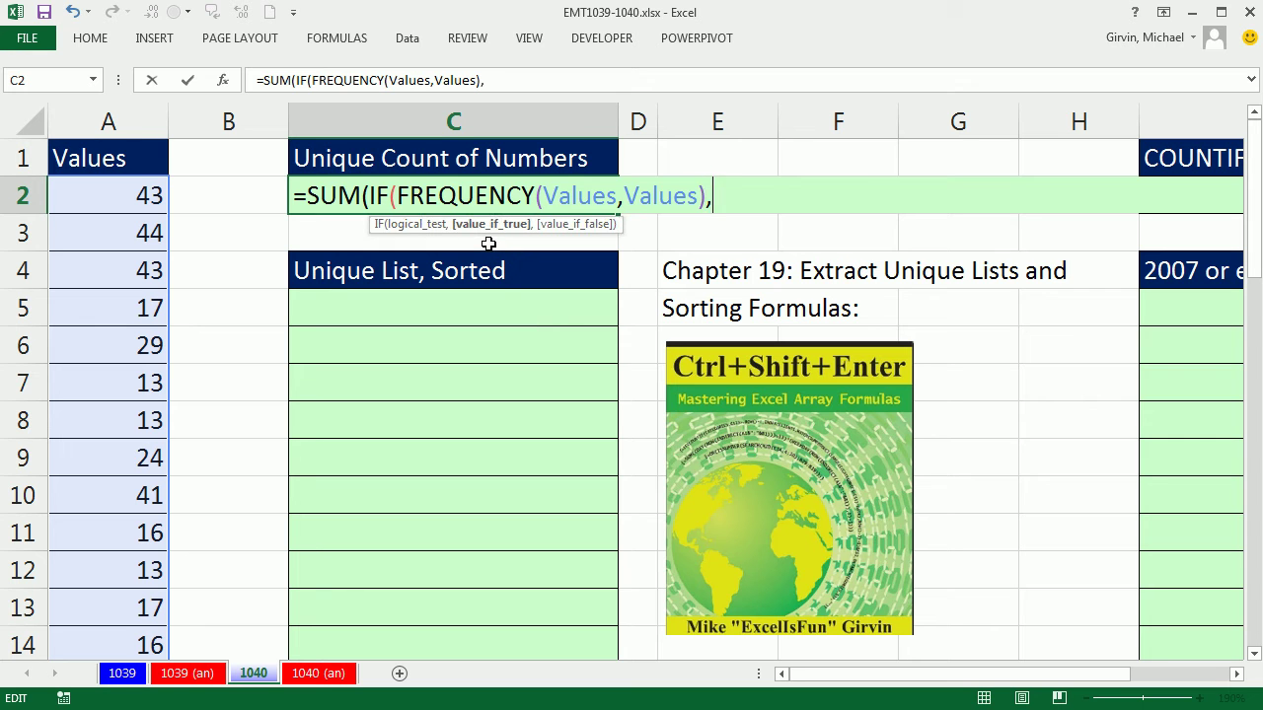
pyautogui.write('1')
pyautogui.write(')')
# - Evaluate the IF part inside SUM in C2 to inspect its array, then restore the formula
pyautogui.click(370, 196)
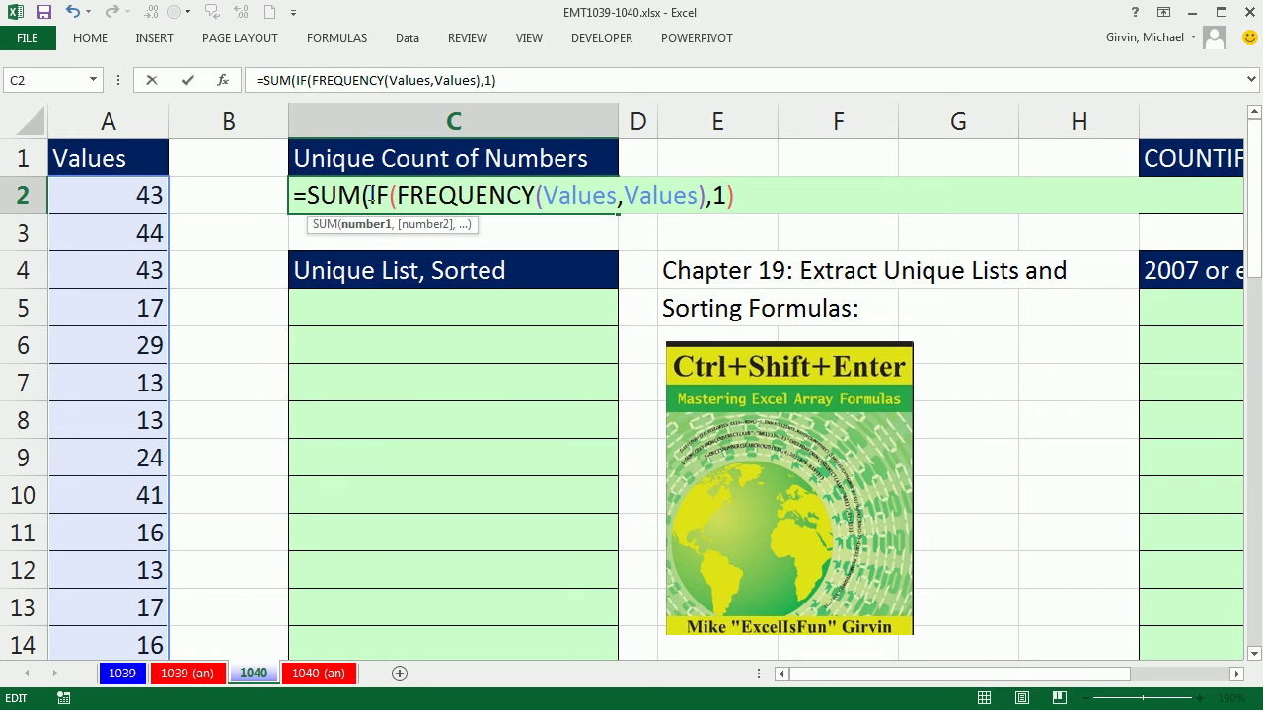
pyautogui.moveTo(370, 195); pyautogui.dragTo(993, 213)
pyautogui.press('F9')
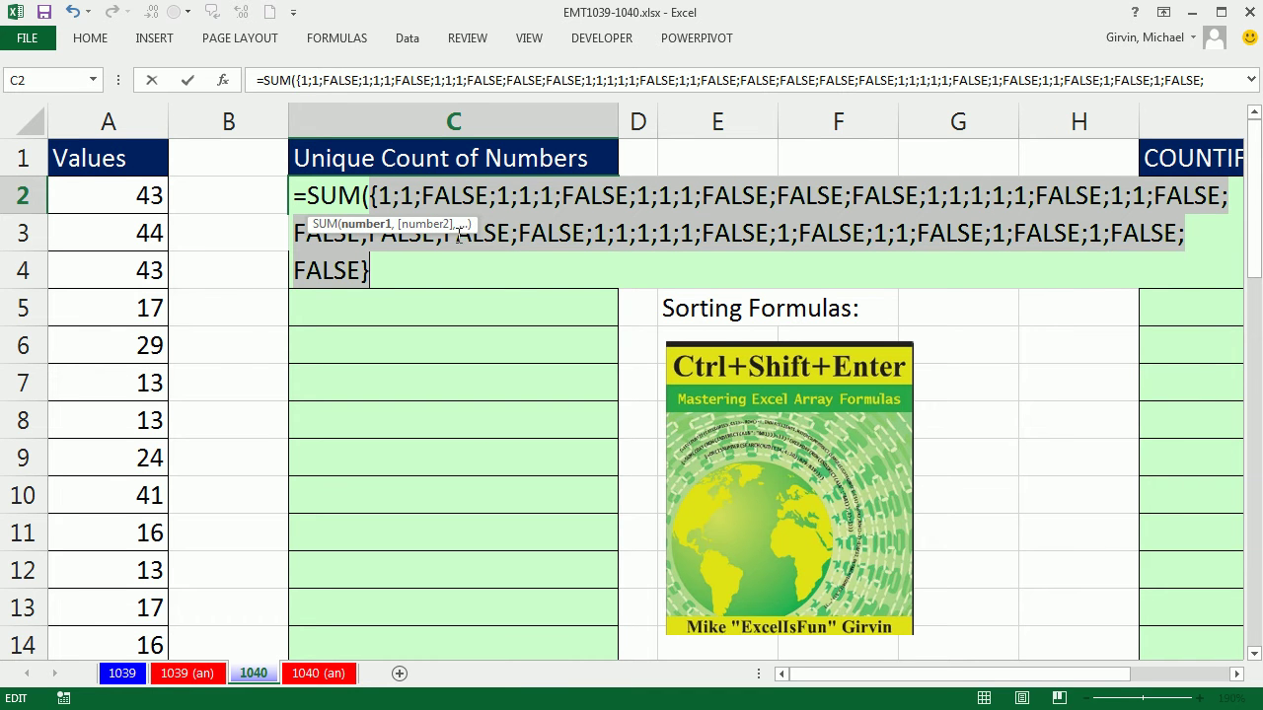
pyautogui.moveTo(463, 228); pyautogui.dragTo(553, 299)
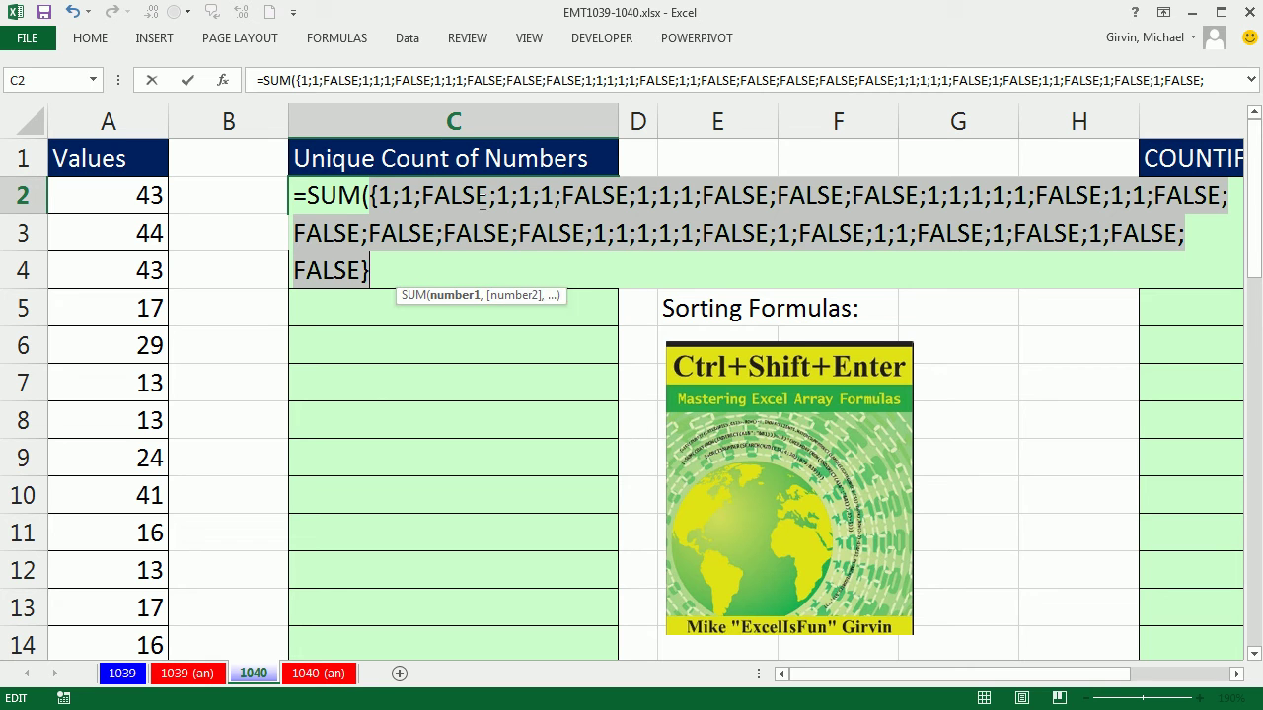
pyautogui.hotkey('ctrl', 'z')
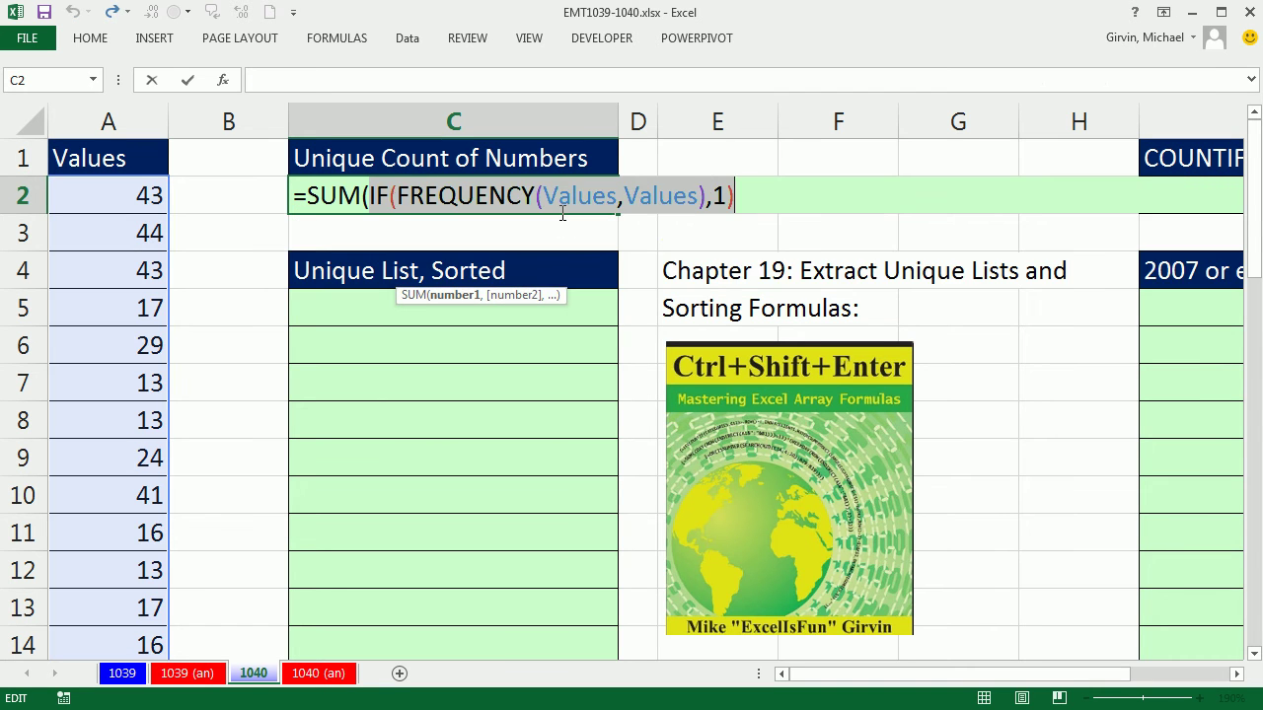
pyautogui.click(398, 195)
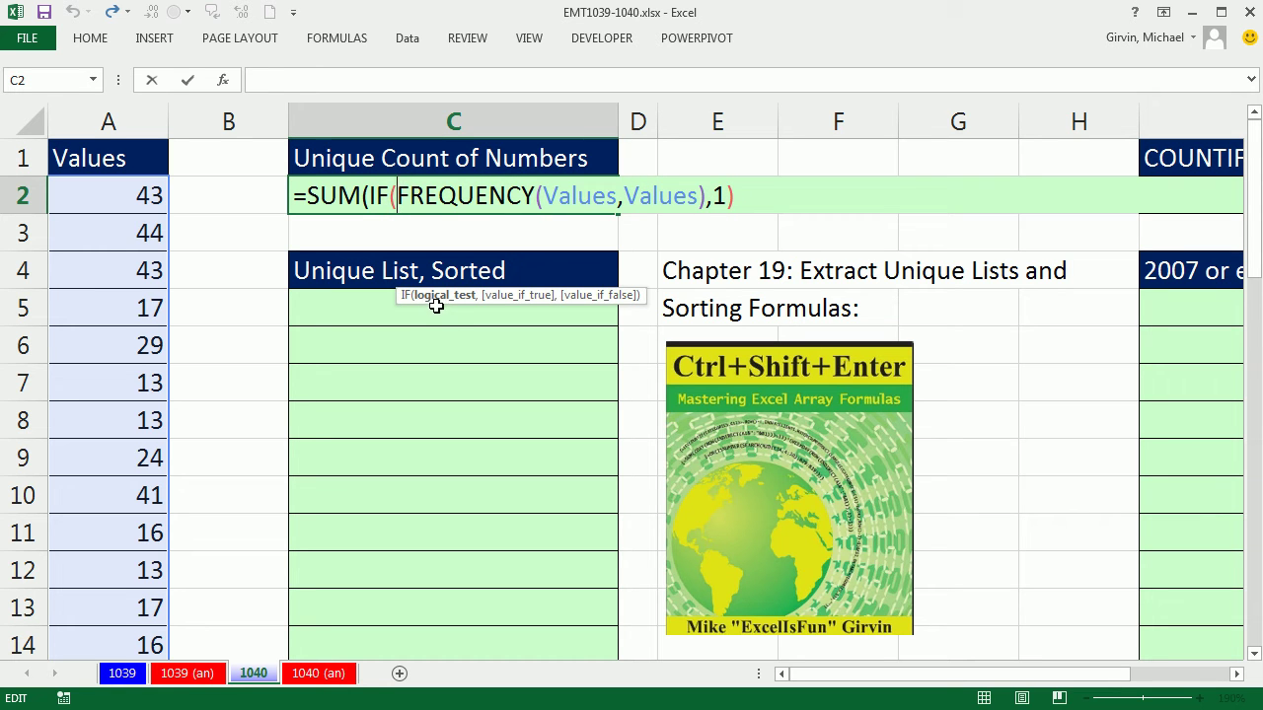
# - Close the SUM function in C2 and commit =SUM(IF(FREQUENCY(Values,Values),1)) as an array formula
pyautogui.click(776, 194)
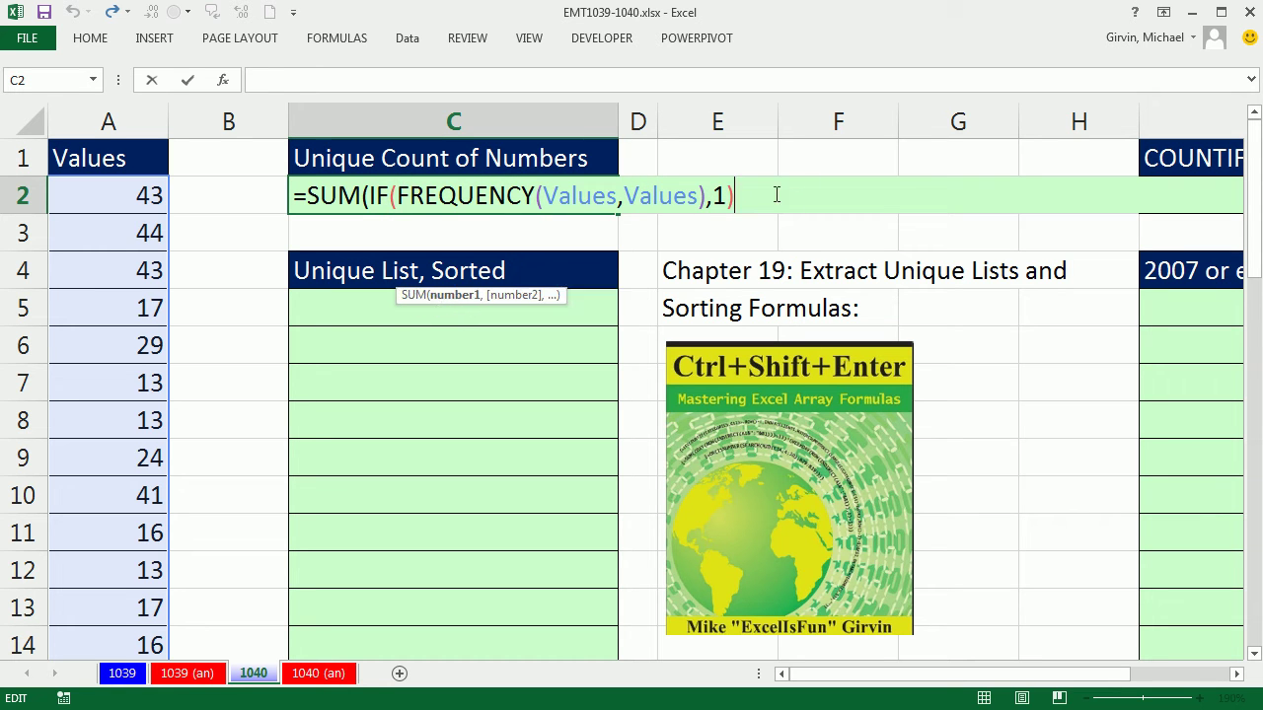
pyautogui.write(')')
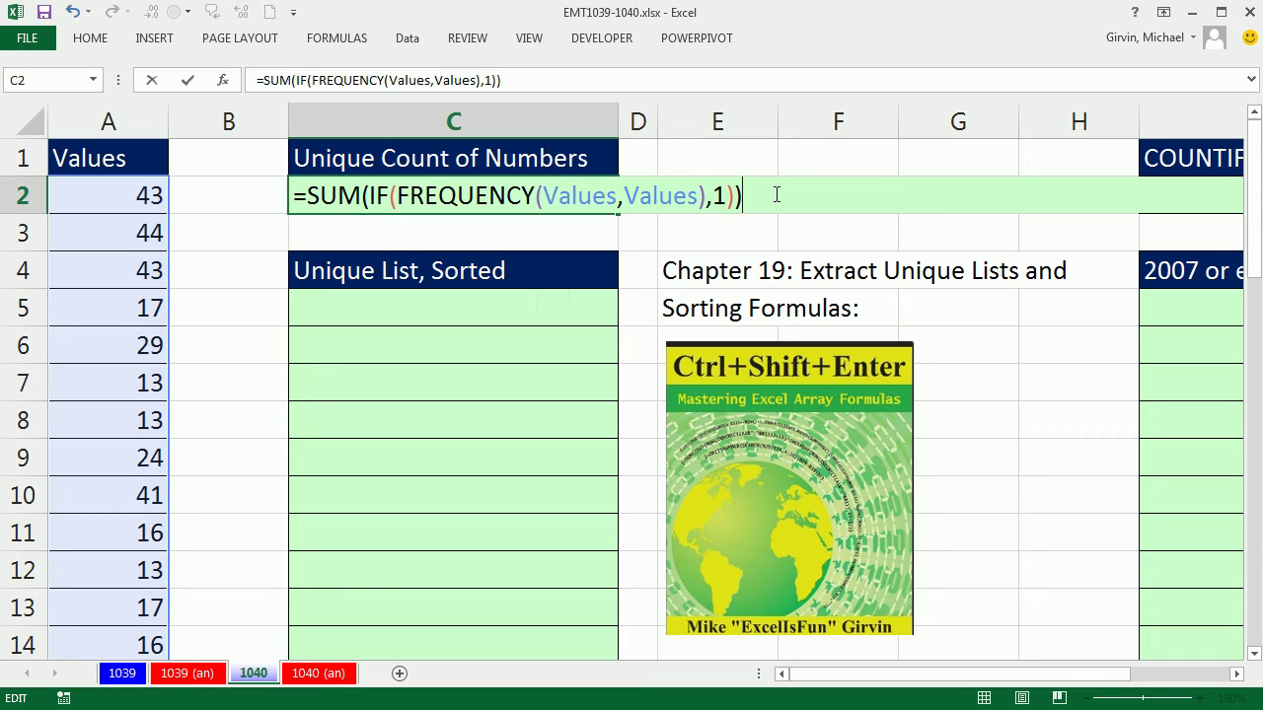
pyautogui.hotkey('ctrl', 'shift', 'Return')
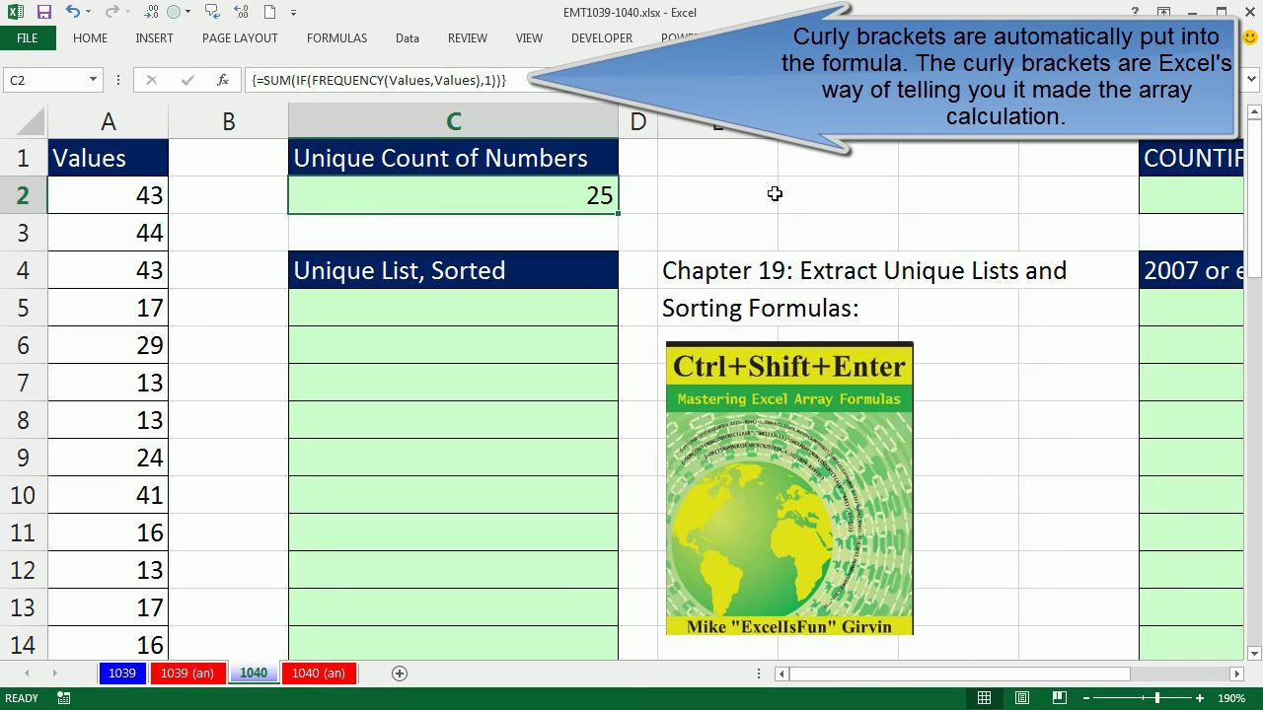
# - Copy FREQUENCY(Values,Values) from within the C2 formula and recommit the cell as an array formula
pyautogui.doubleClick(448, 191)
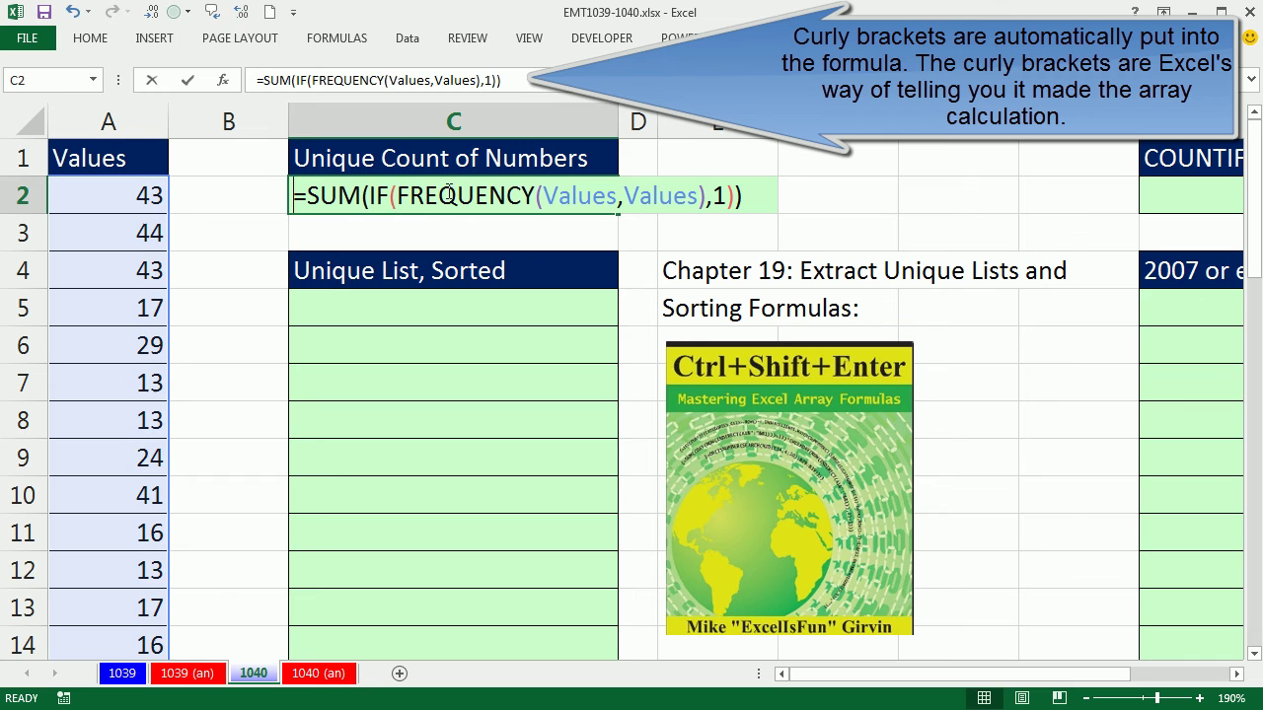
pyautogui.moveTo(398, 195); pyautogui.dragTo(708, 205)
pyautogui.hotkey('ctrl', 'c')
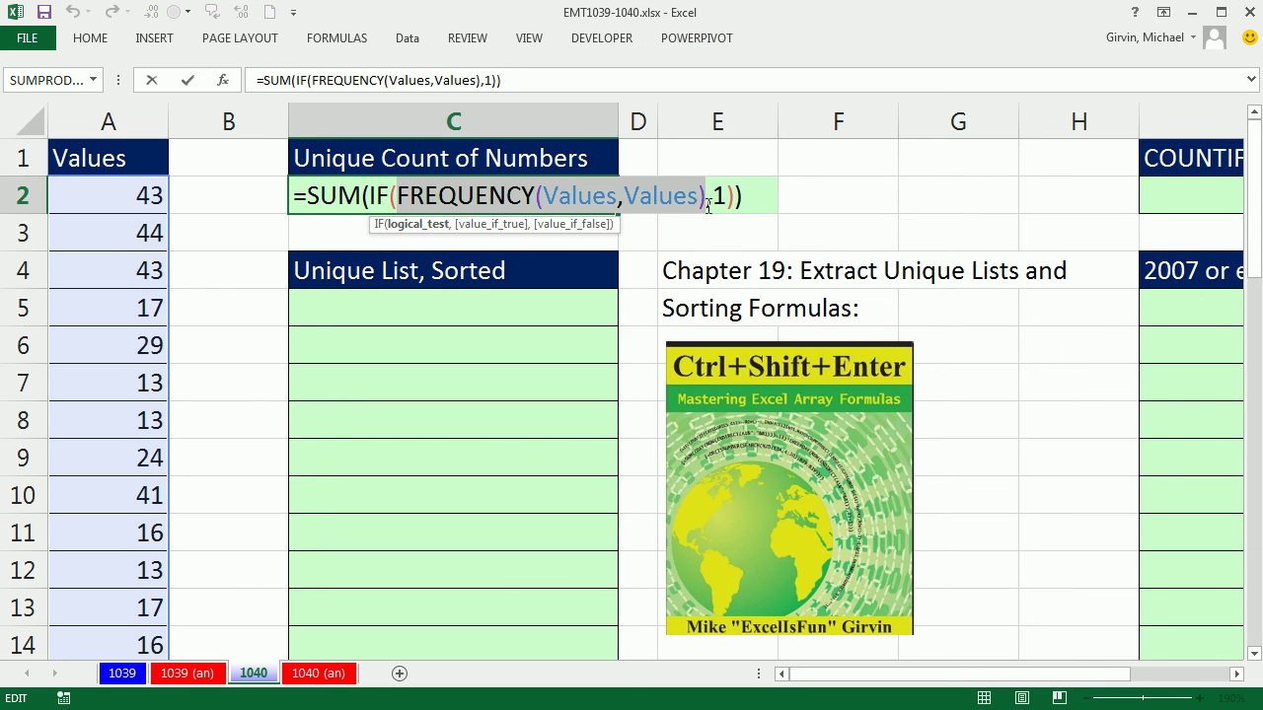
pyautogui.hotkey('ctrl', 'shift', 'Return')
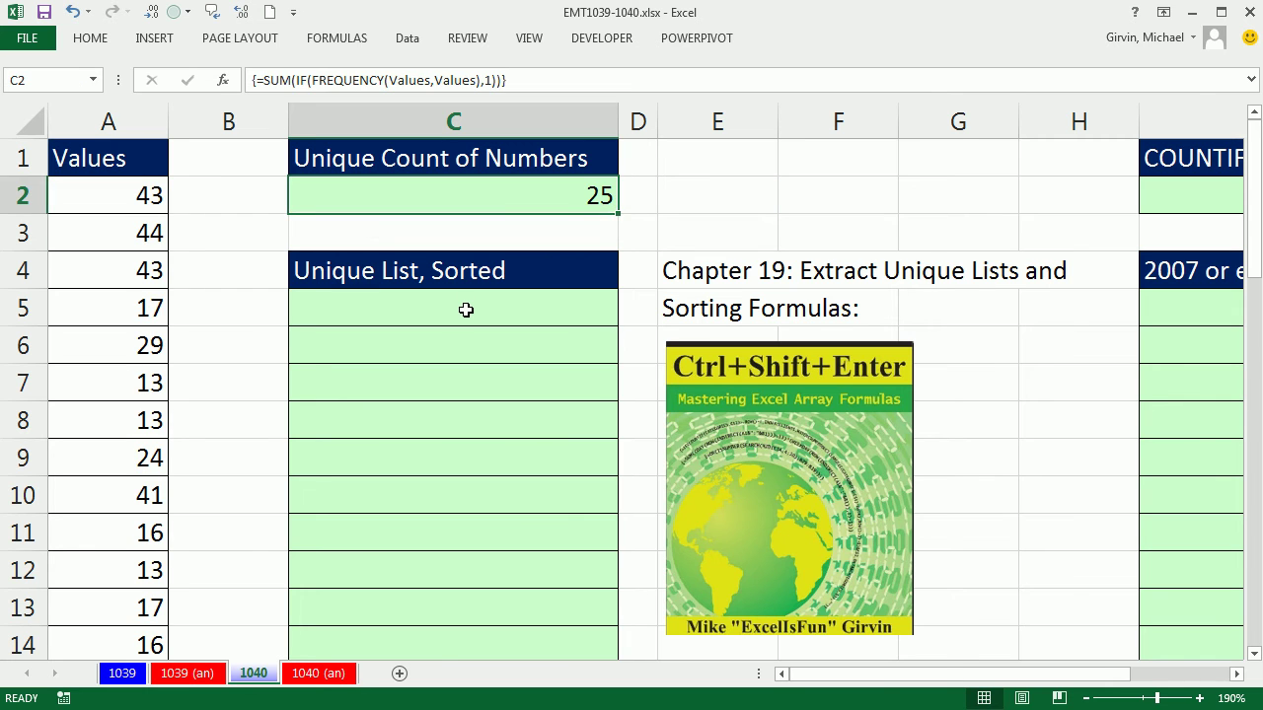
# - Start an AGGREGATE formula in C5 with function 14 (LARGE) and option 6 (ignore error values)
pyautogui.click(466, 309)
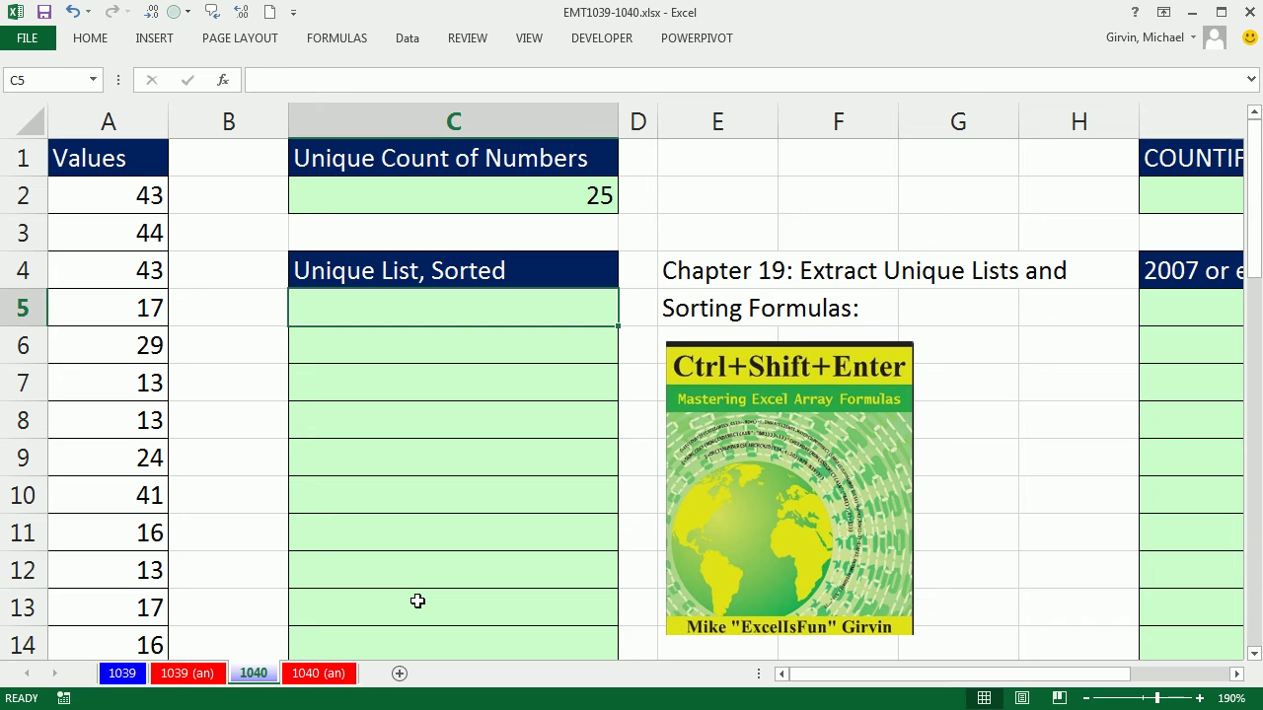
pyautogui.write('=ag')
pyautogui.press('Tab')
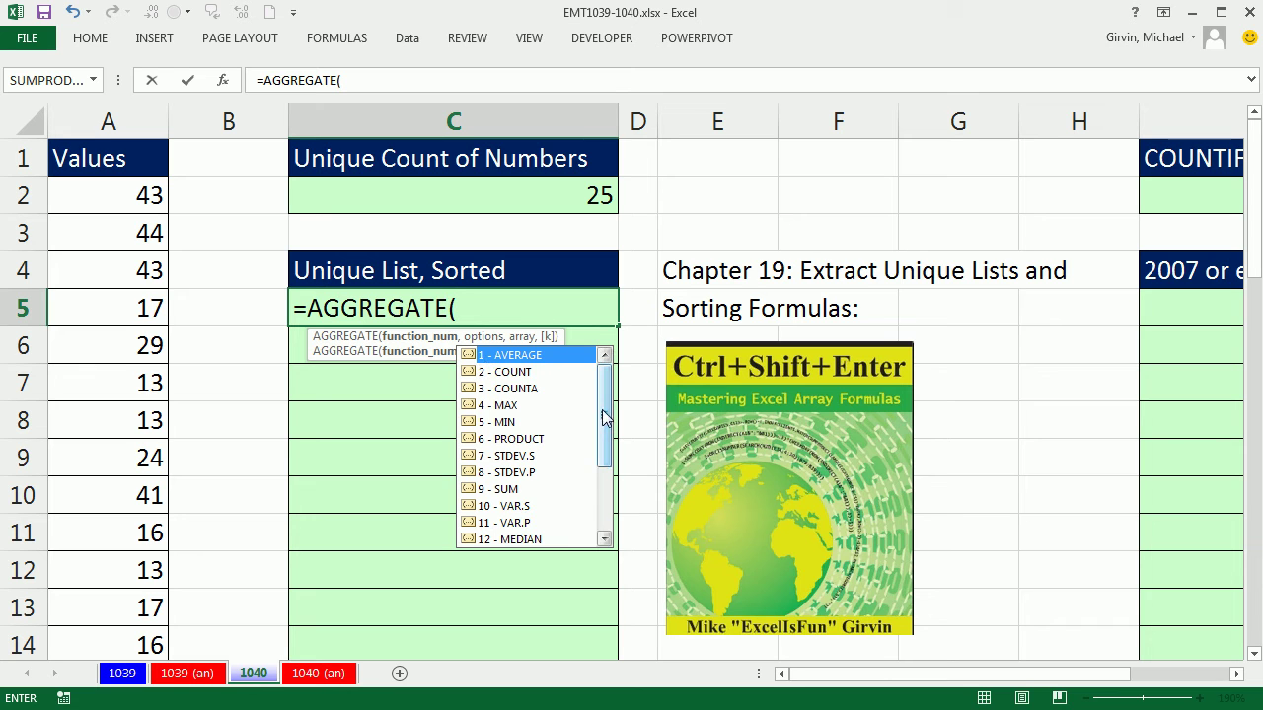
pyautogui.scroll(-3, 582, 438)
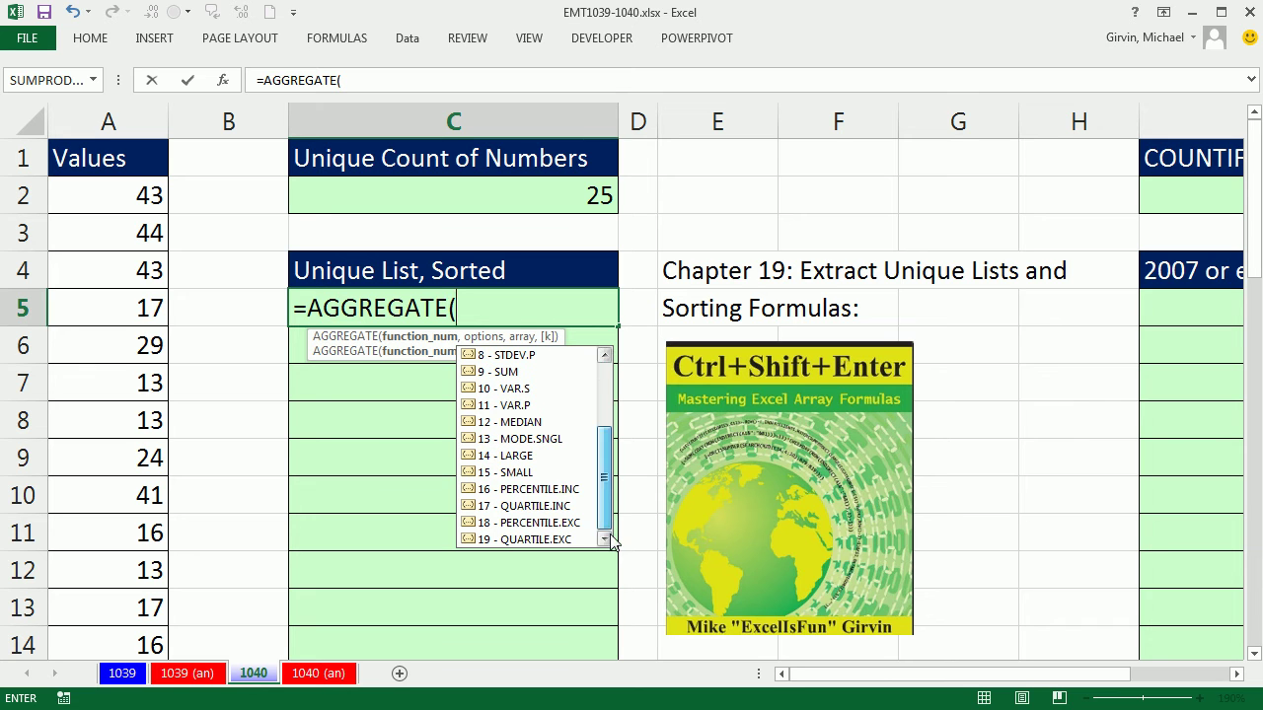
pyautogui.doubleClick(513, 455)
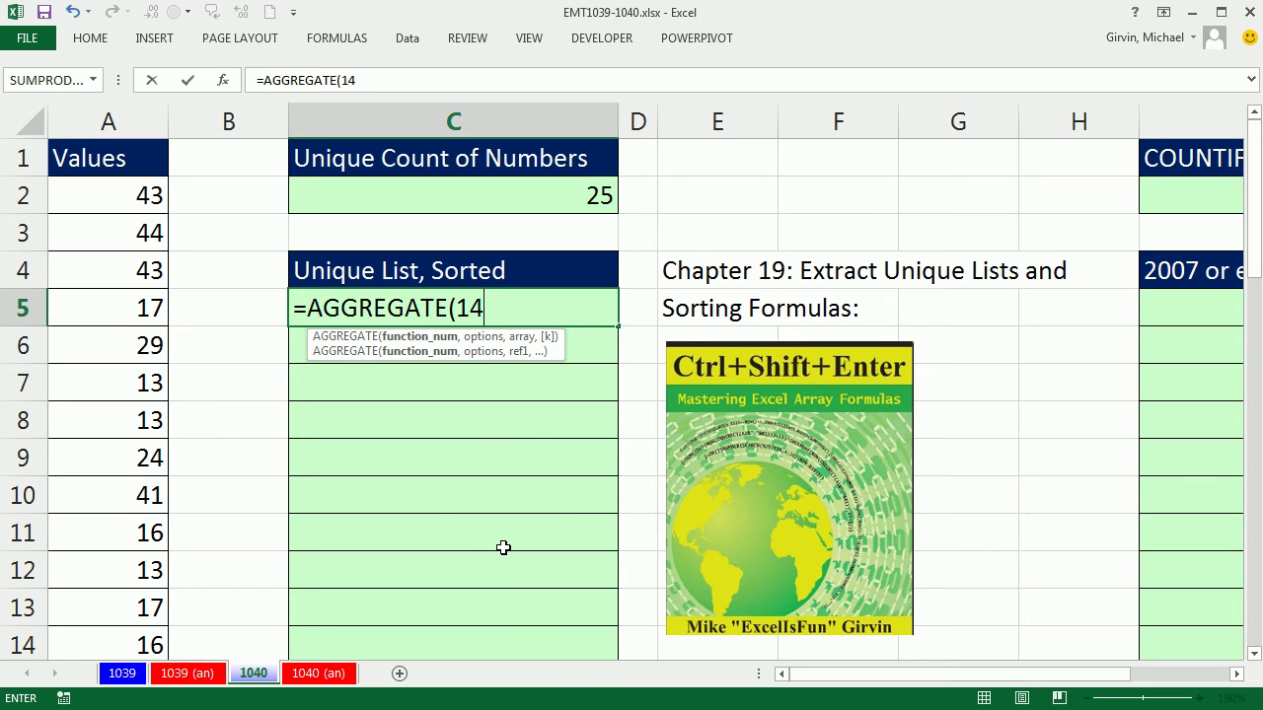
pyautogui.write(',')
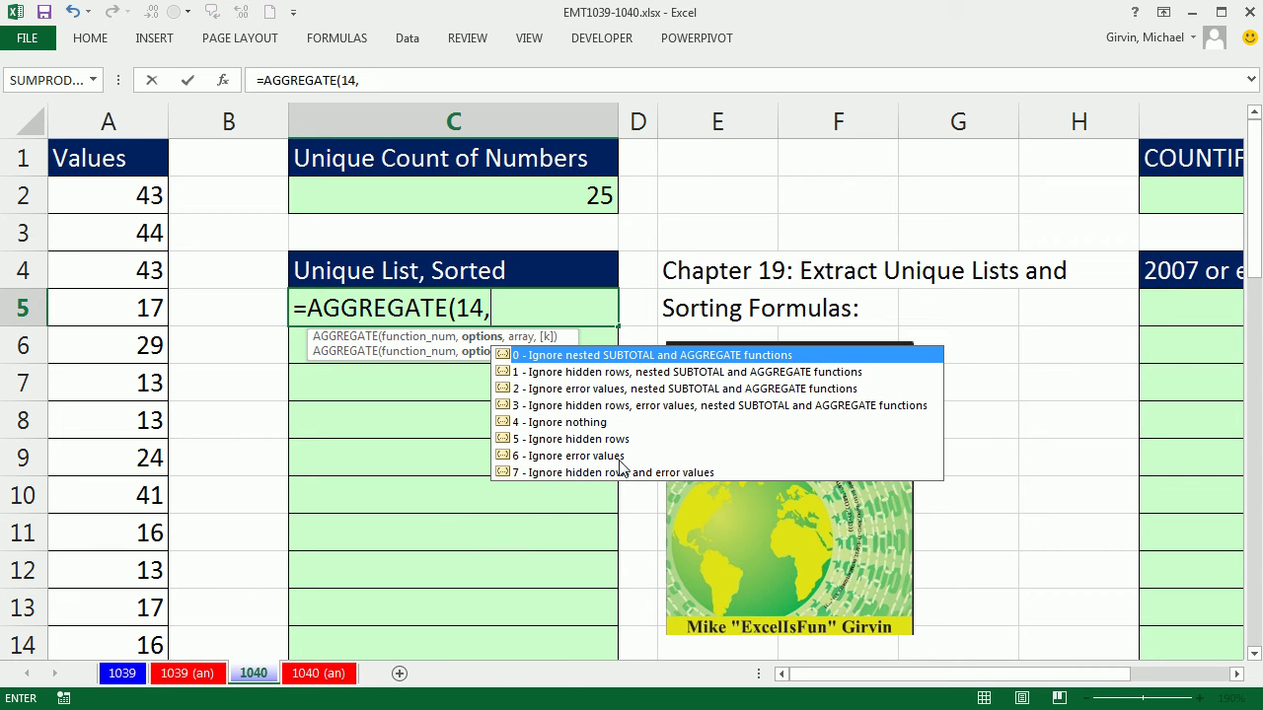
pyautogui.write('6,')
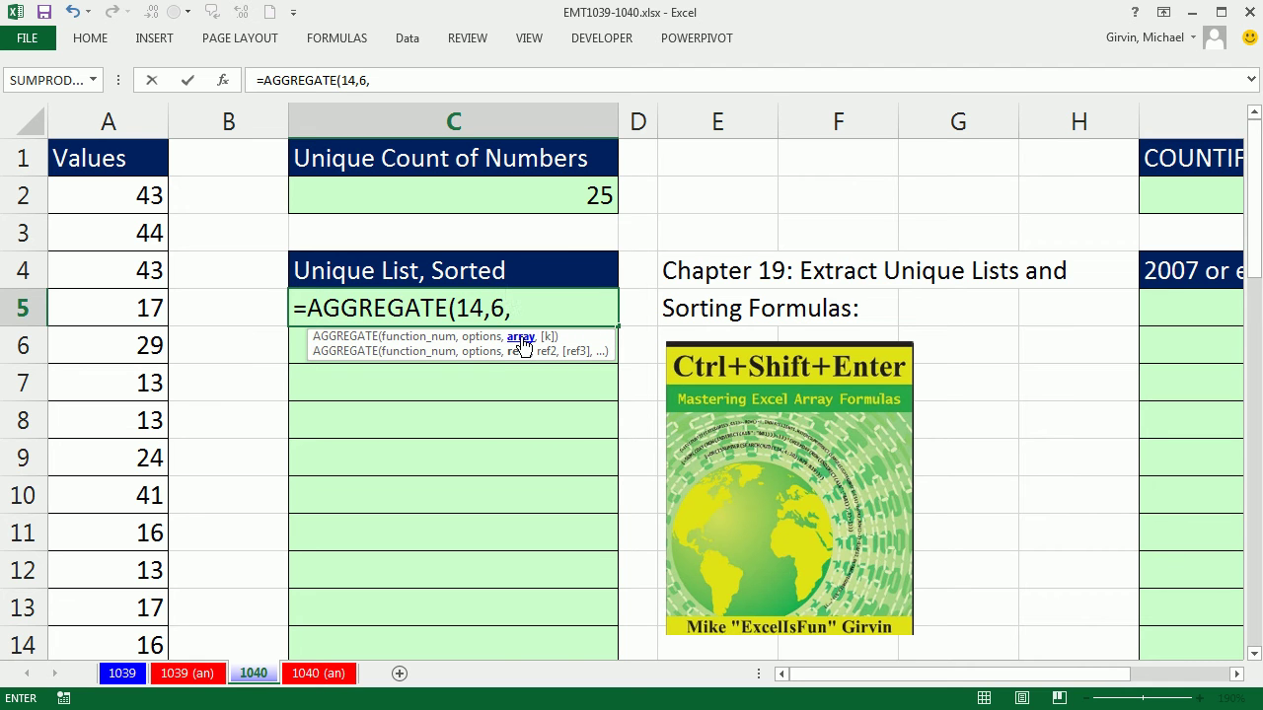
# - Enter the array argument in C5 as Values divided by an opening parenthesis and the copied FREQUENCY(Values,Values)
pyautogui.write('val')
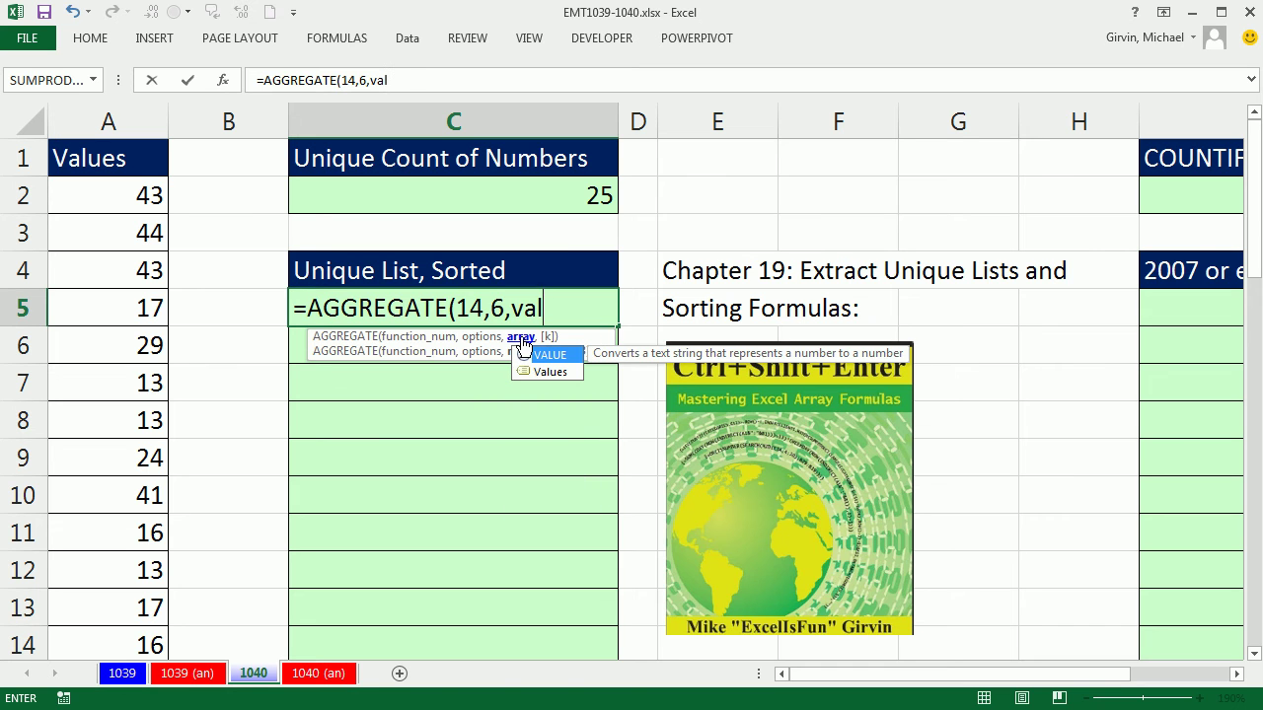
pyautogui.press('Down')
pyautogui.press('Tab')
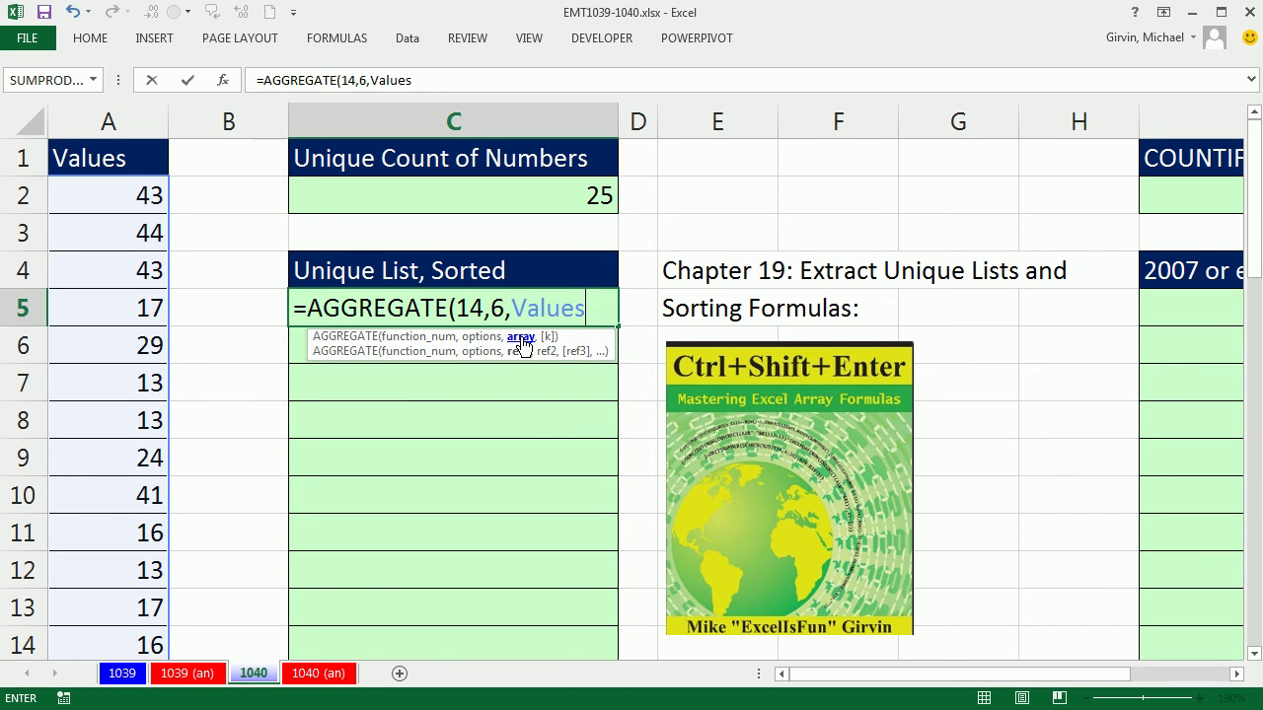
pyautogui.write('/(')
pyautogui.hotkey('ctrl', 'v')
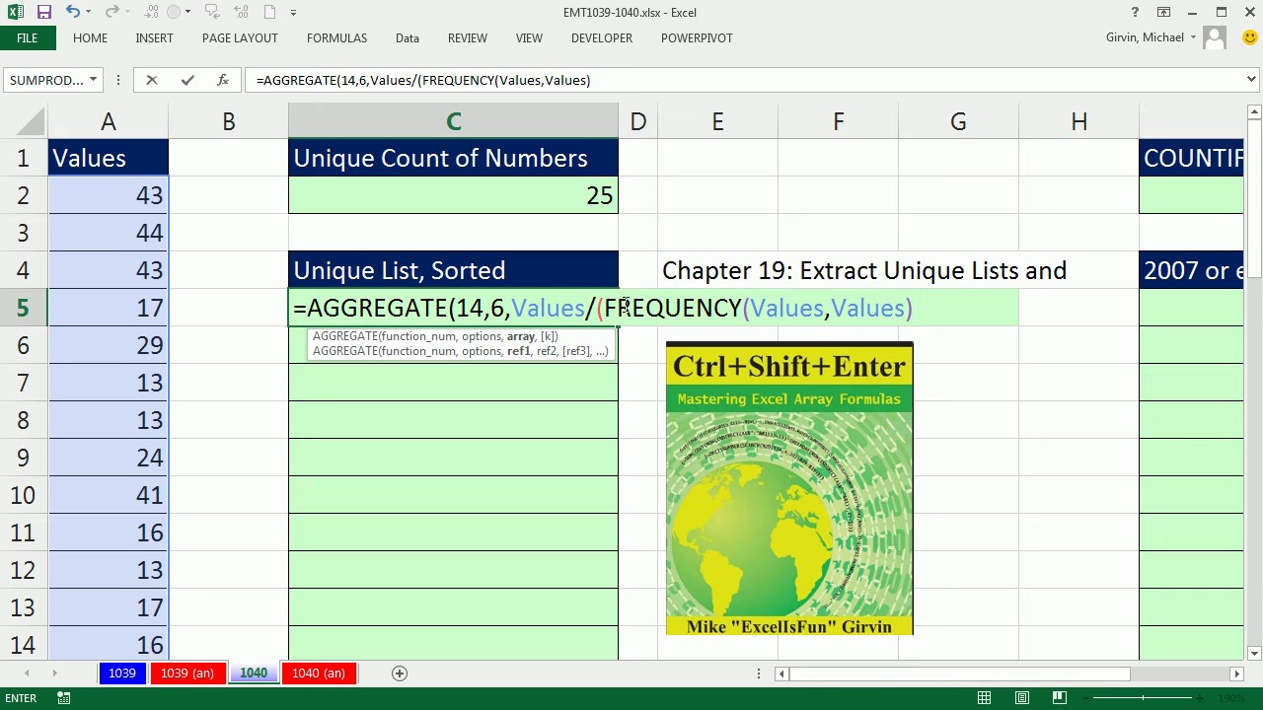
# - Evaluate the FREQUENCY part of the C5 formula to inspect its array of counts, then restore the formula
pyautogui.moveTo(604, 308); pyautogui.dragTo(1076, 345)
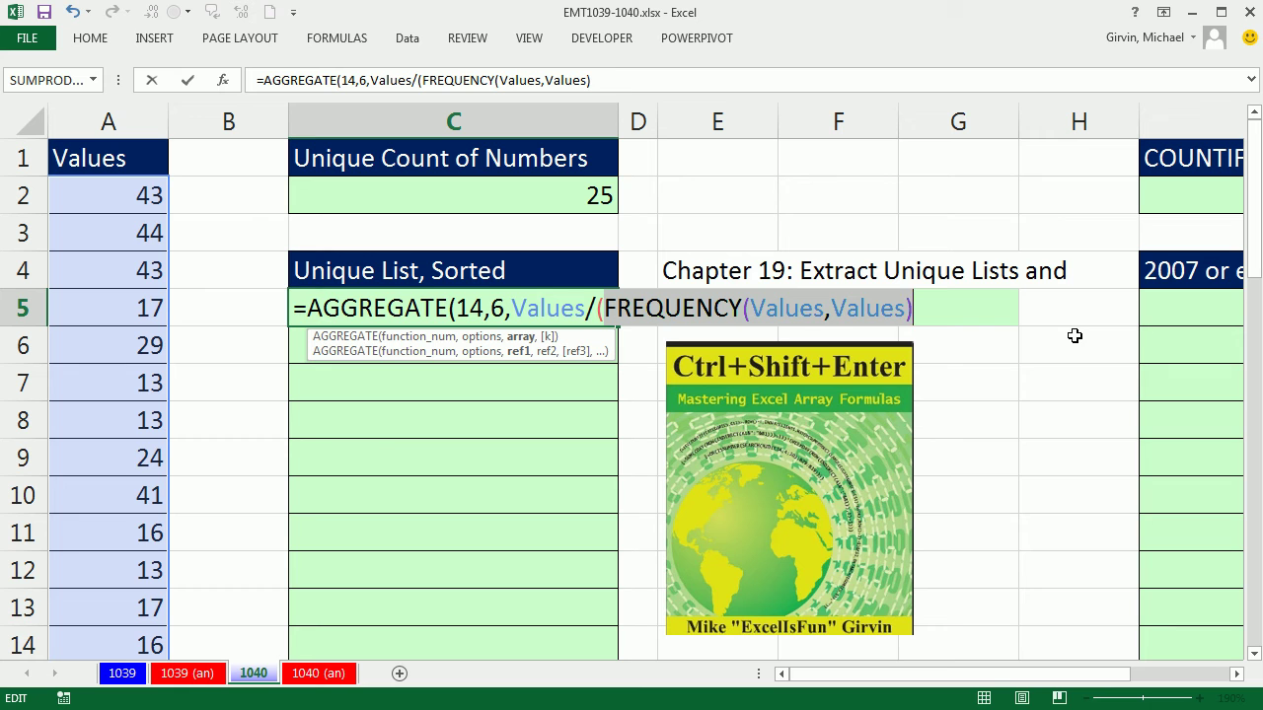
pyautogui.press('F9')
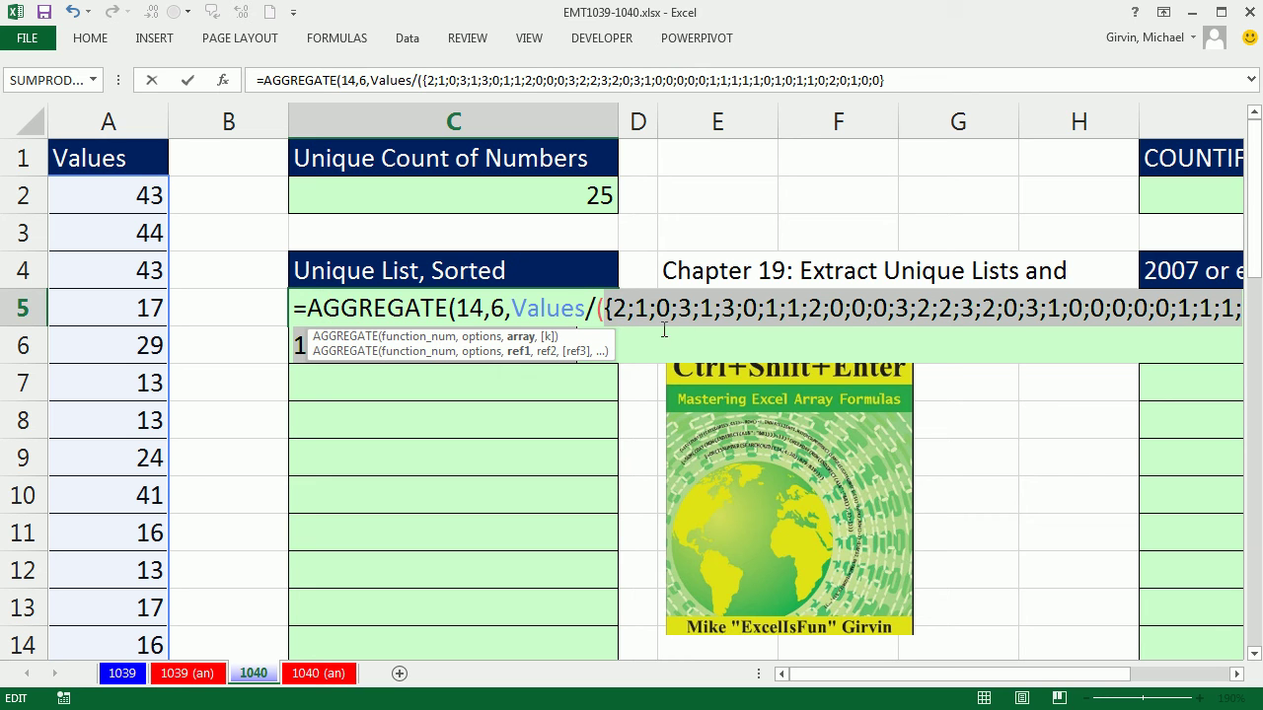
pyautogui.hotkey('ctrl', 'z')
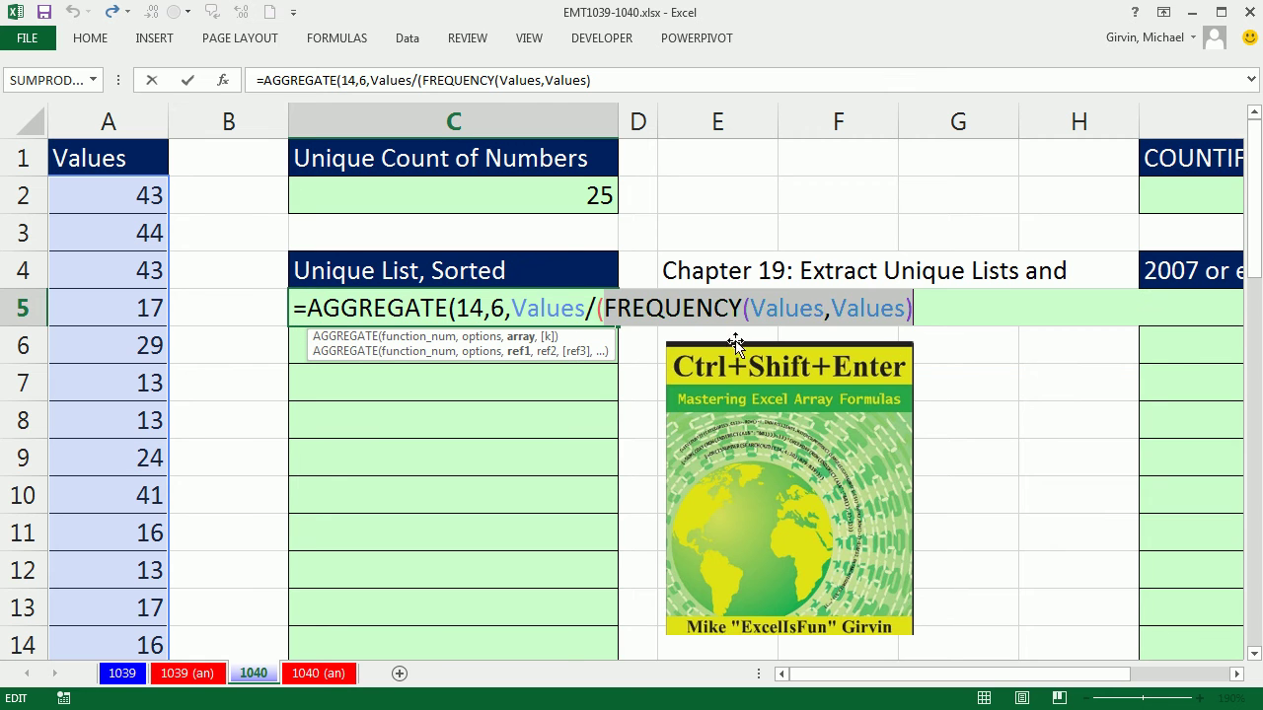
# - Complete the divisor in C5 as (FREQUENCY(Values,Values)>0), evaluating and restoring the comparison before closing the parenthesis
pyautogui.click(917, 312)
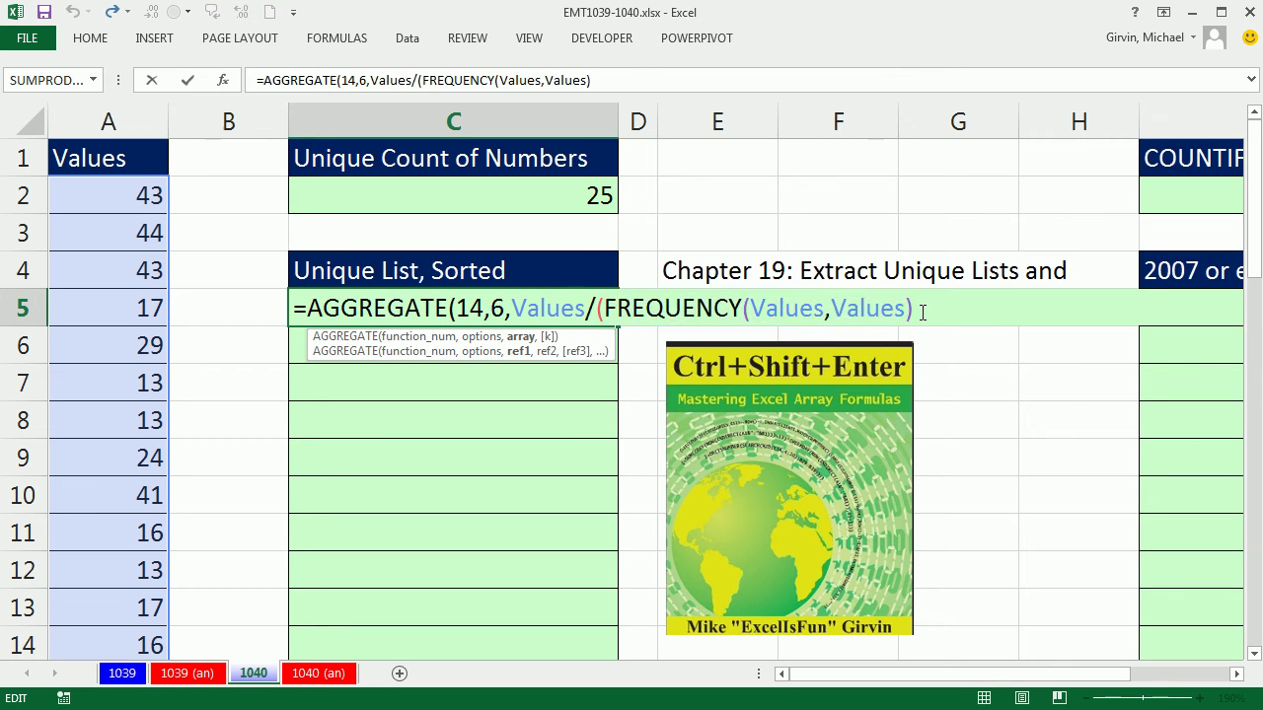
pyautogui.write('>0')
pyautogui.moveTo(942, 310); pyautogui.dragTo(599, 312)
pyautogui.press('F9')
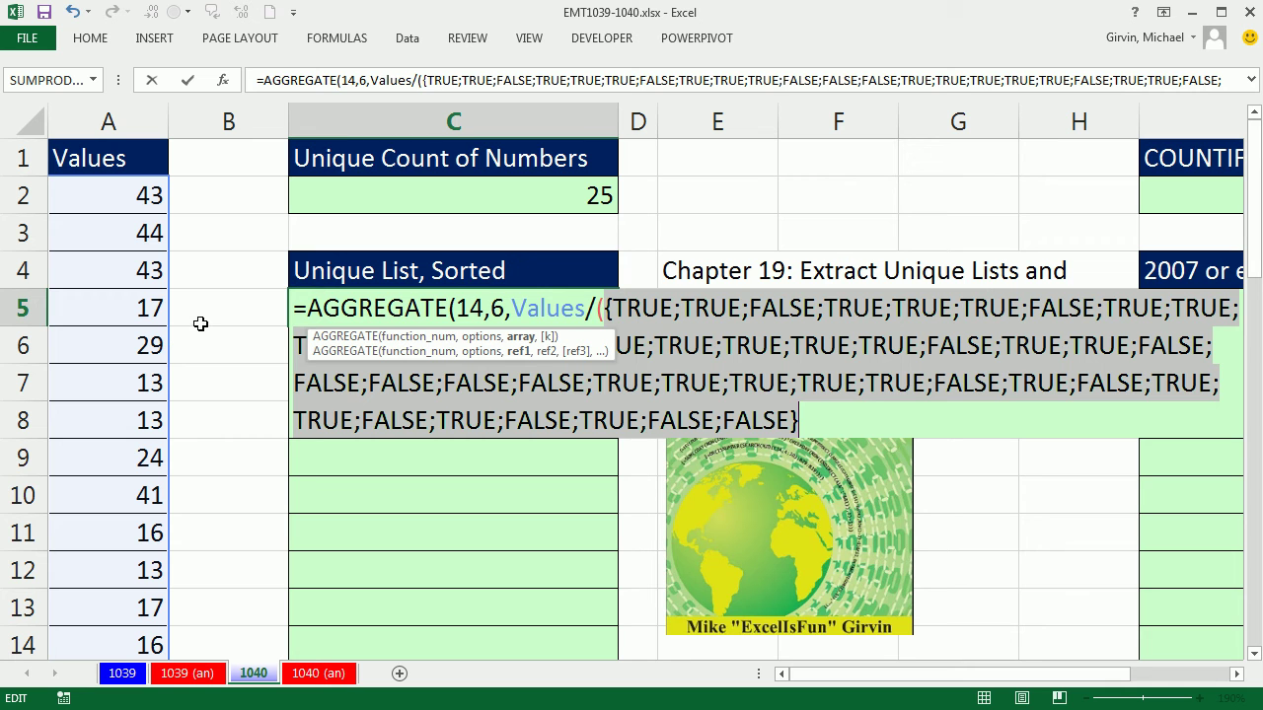
pyautogui.hotkey('ctrl', 'z')
pyautogui.click(953, 308)
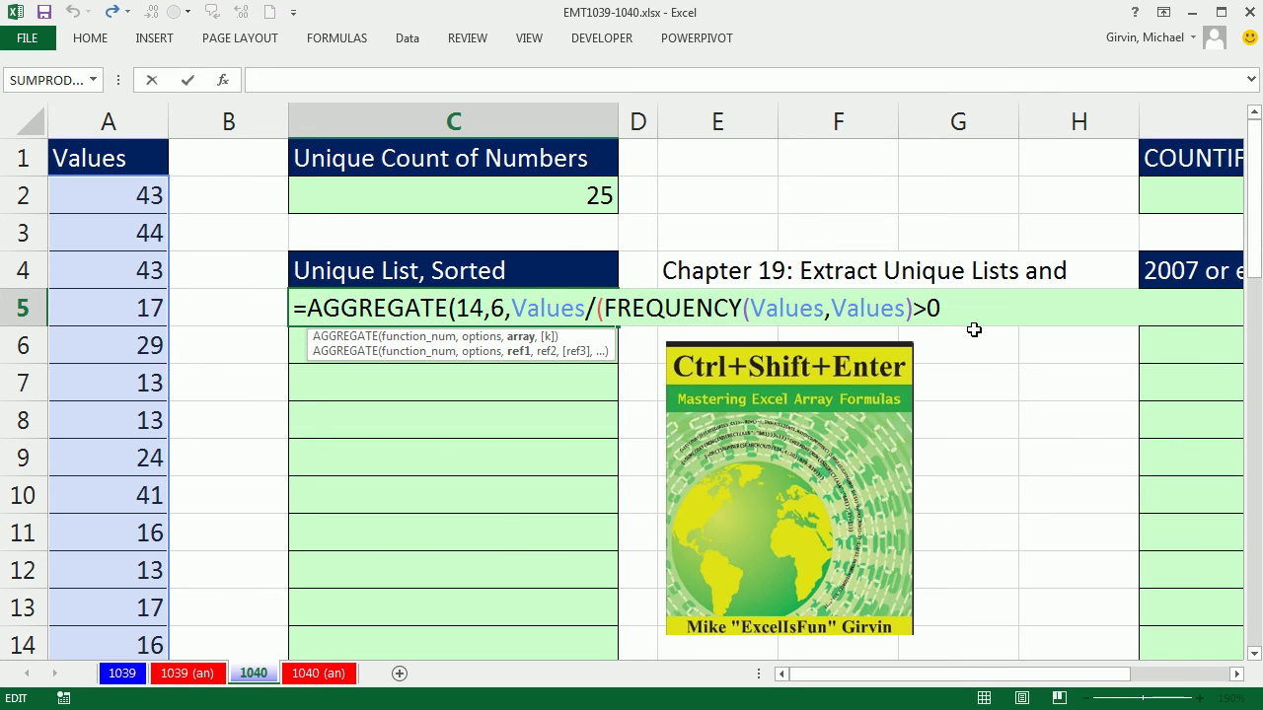
pyautogui.write(')')
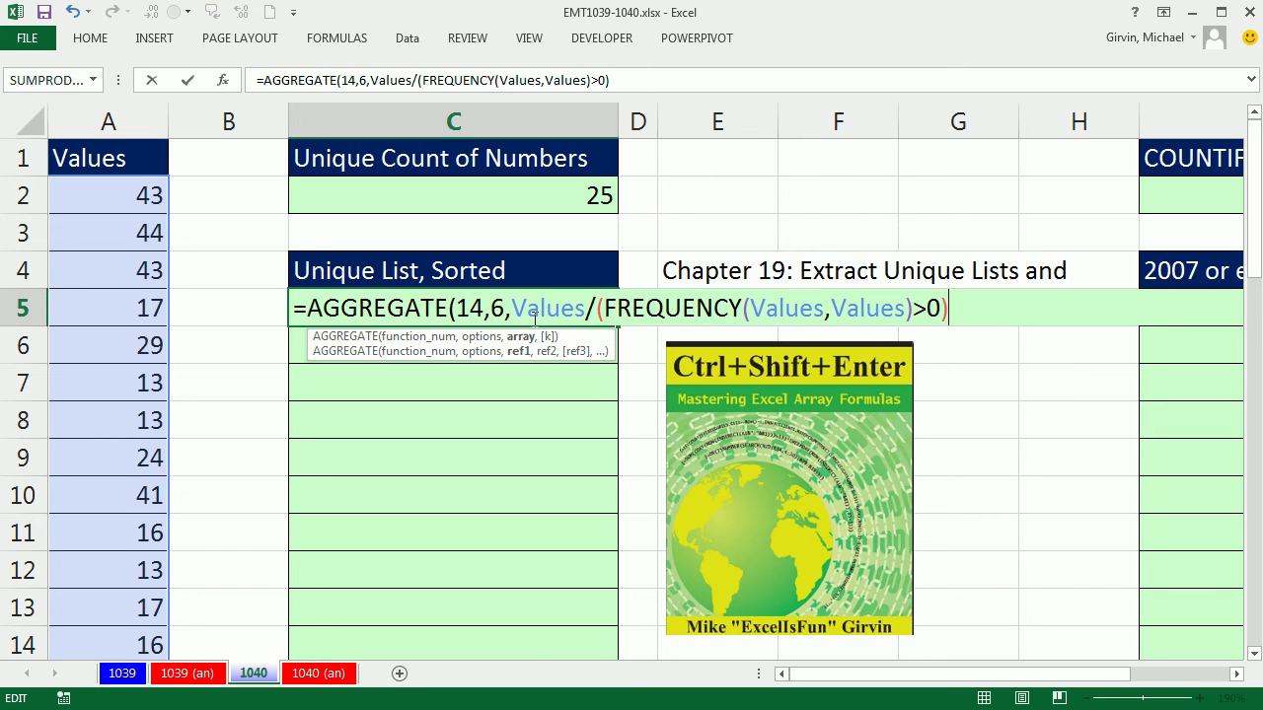
# - Evaluate the whole array argument Values/(FREQUENCY(Values,Values)>0) in C5 to inspect it, then restore the formula
pyautogui.moveTo(514, 307); pyautogui.dragTo(1151, 312)
pyautogui.press('F9')
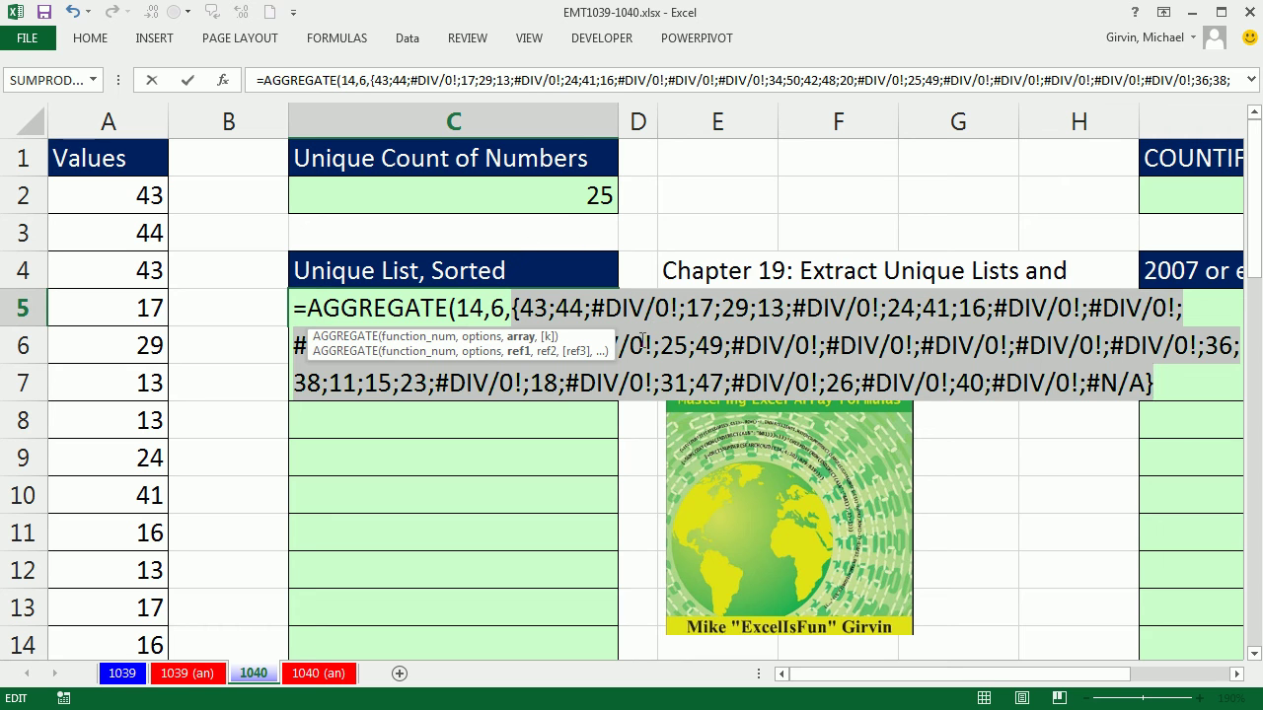
pyautogui.hotkey('ctrl', 'z')
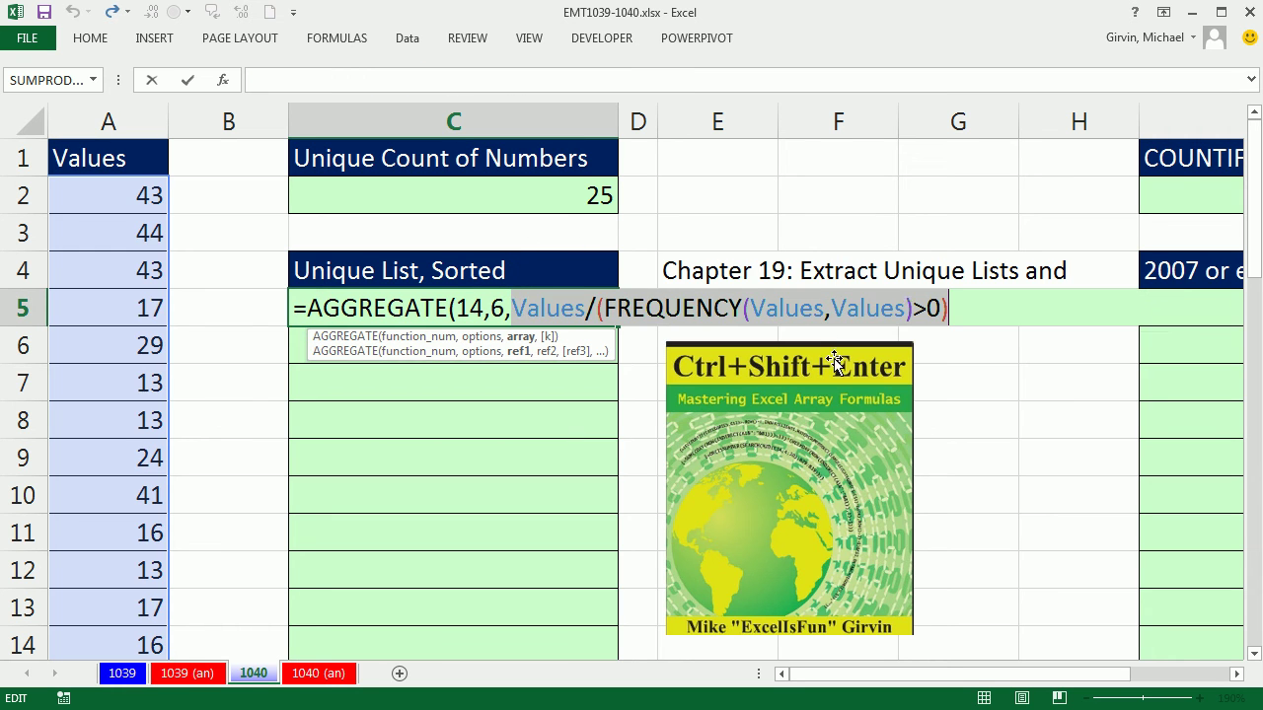
# - Add ROWS(C$5:C5) as the k argument in C5 and close the AGGREGATE function
pyautogui.click(980, 305)
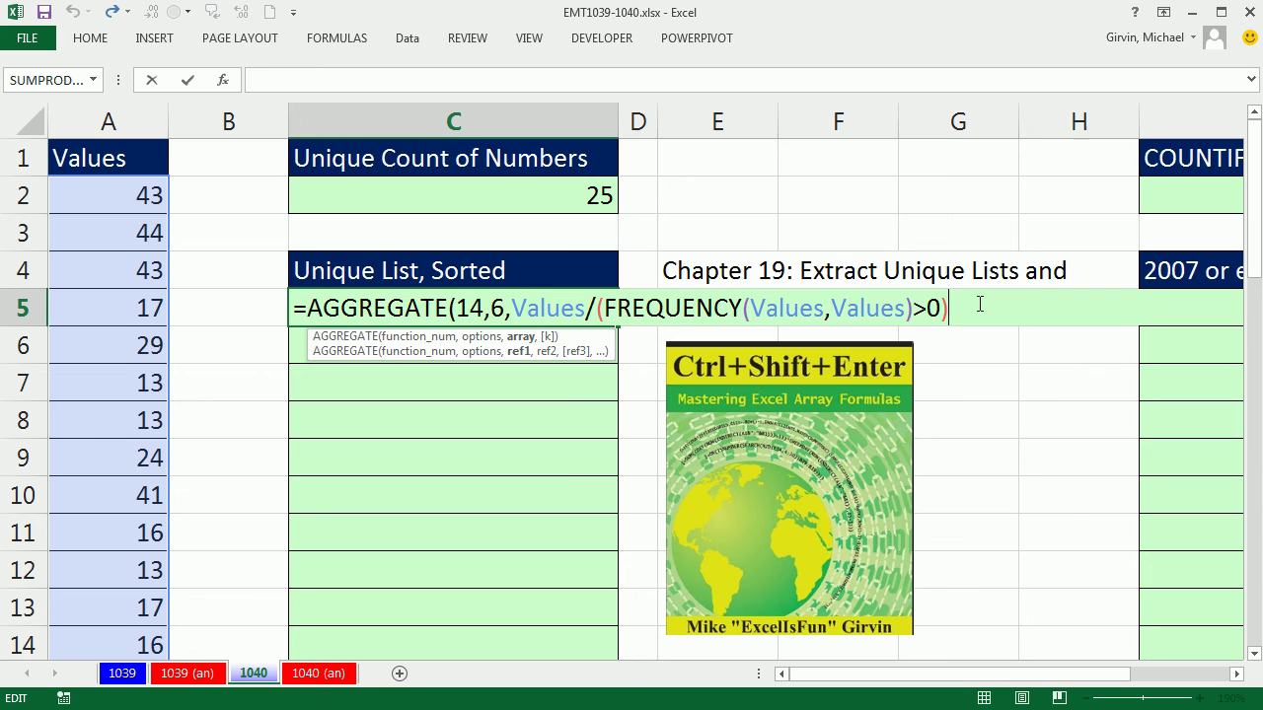
pyautogui.write(',')
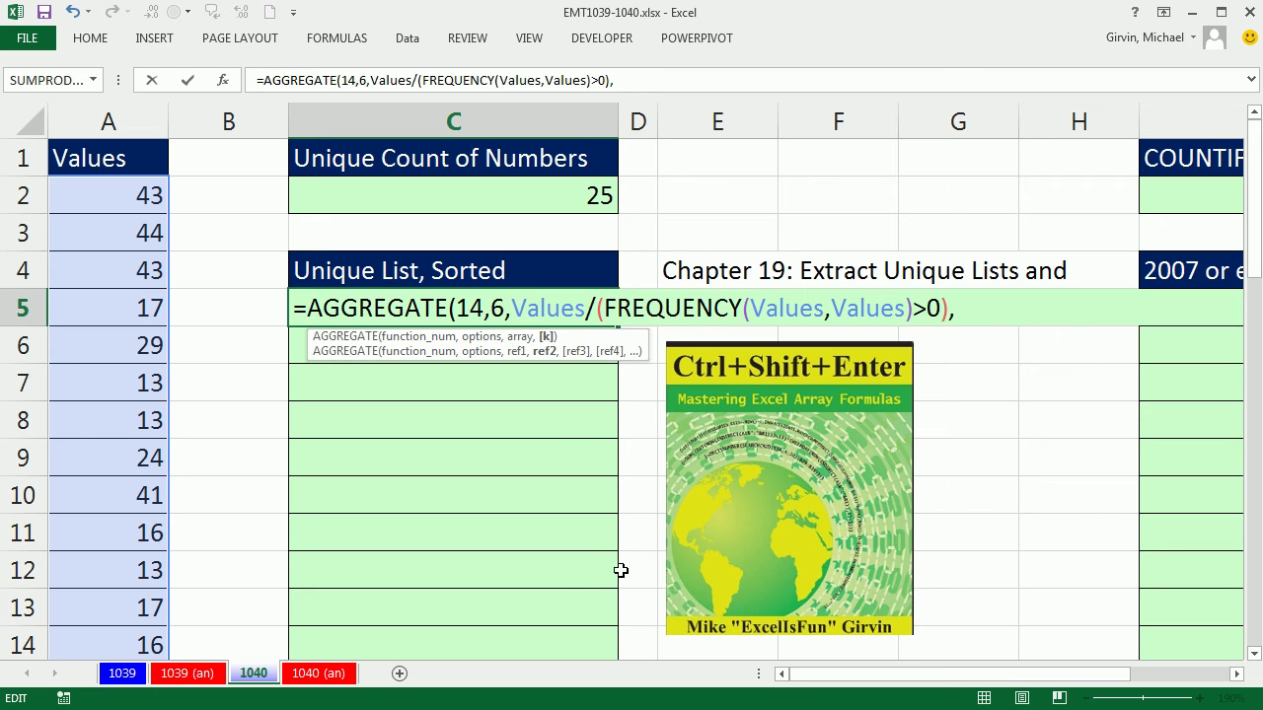
pyautogui.write('row')
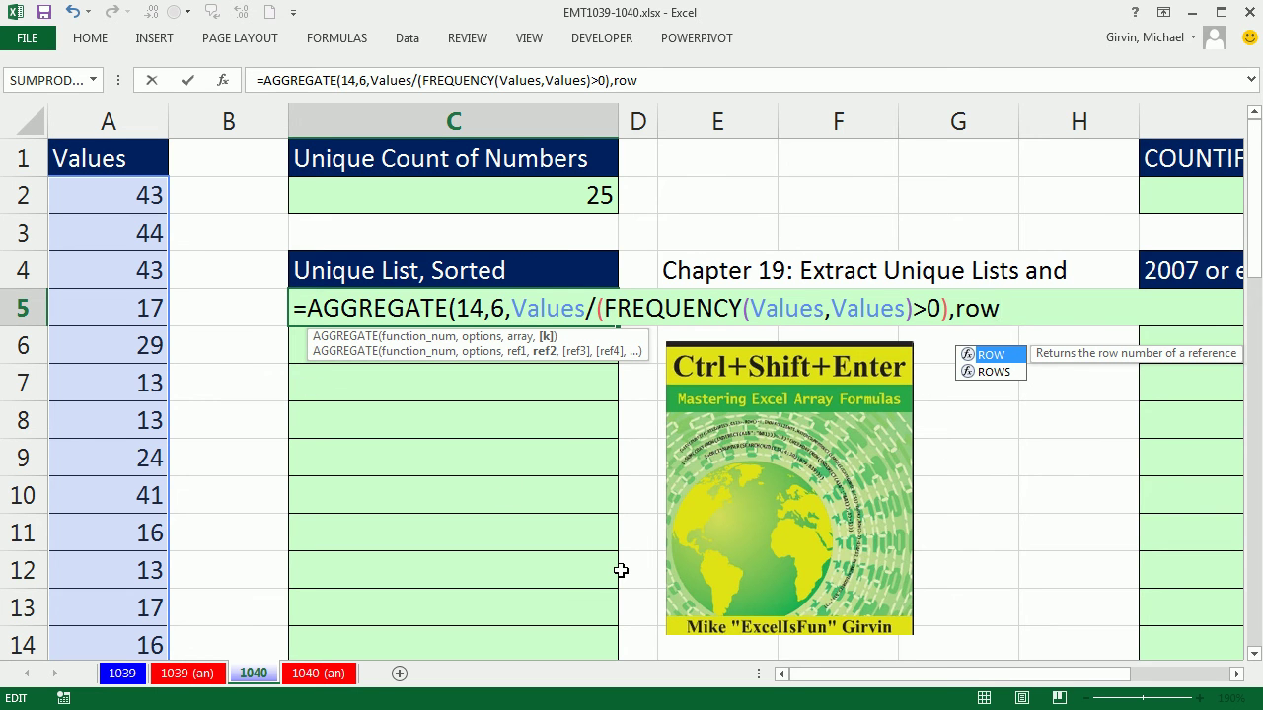
pyautogui.write('s')
pyautogui.press('Tab')
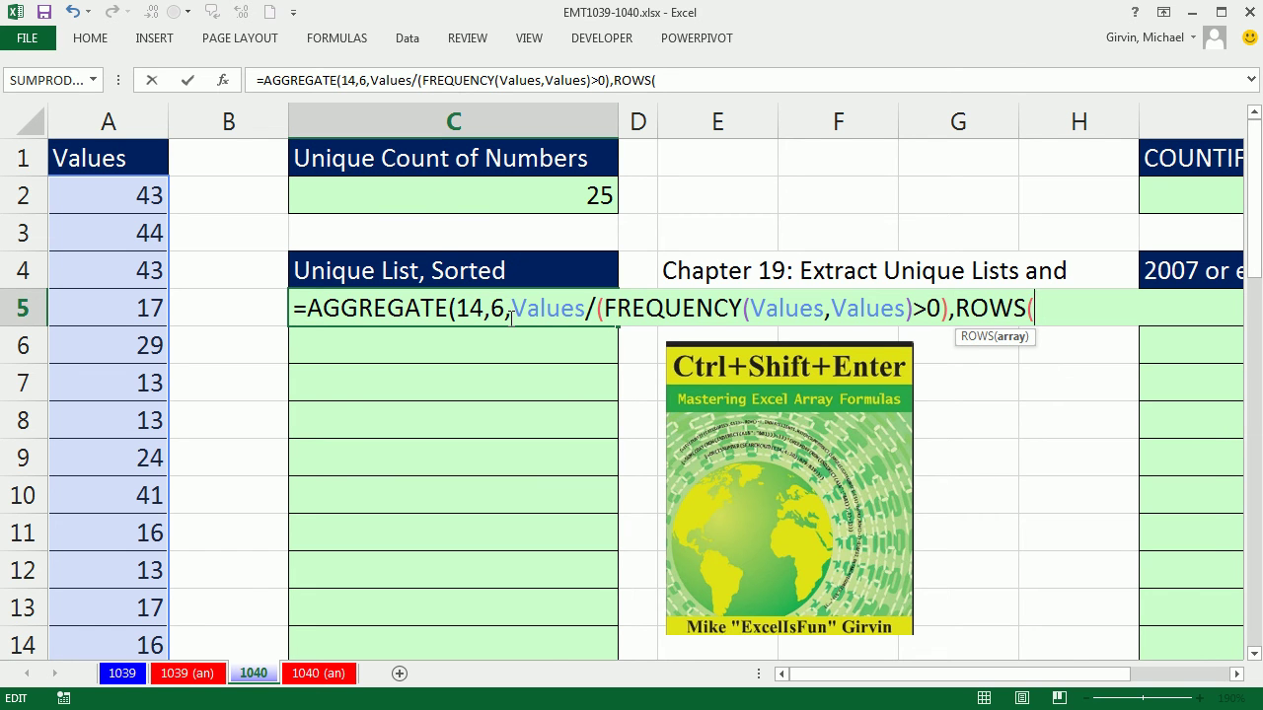
pyautogui.write('C$5:C')
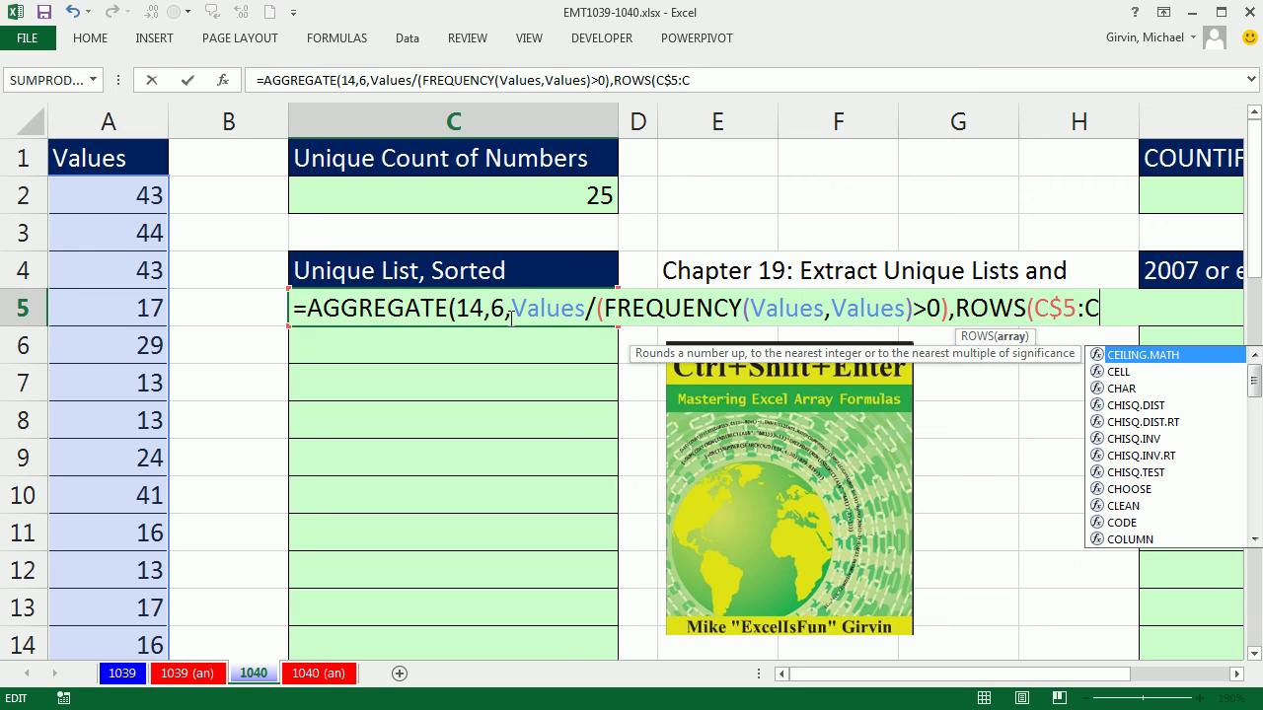
pyautogui.write('5)')
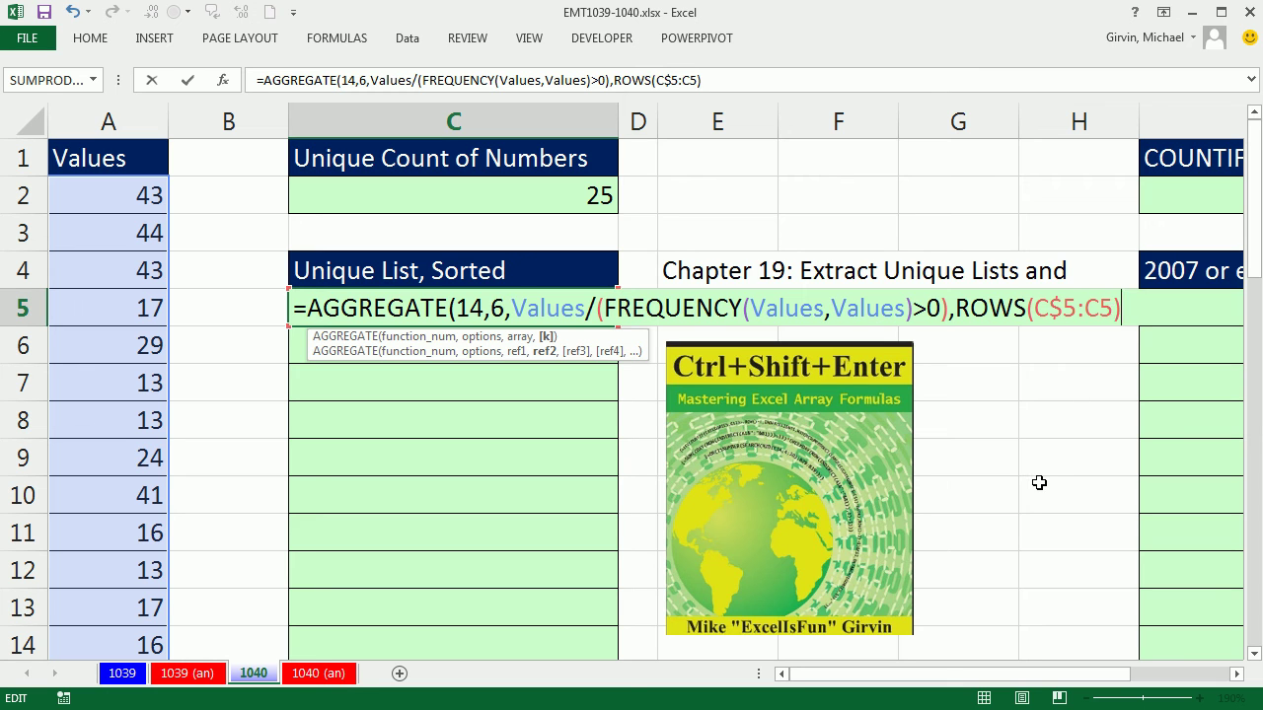
pyautogui.write(')')
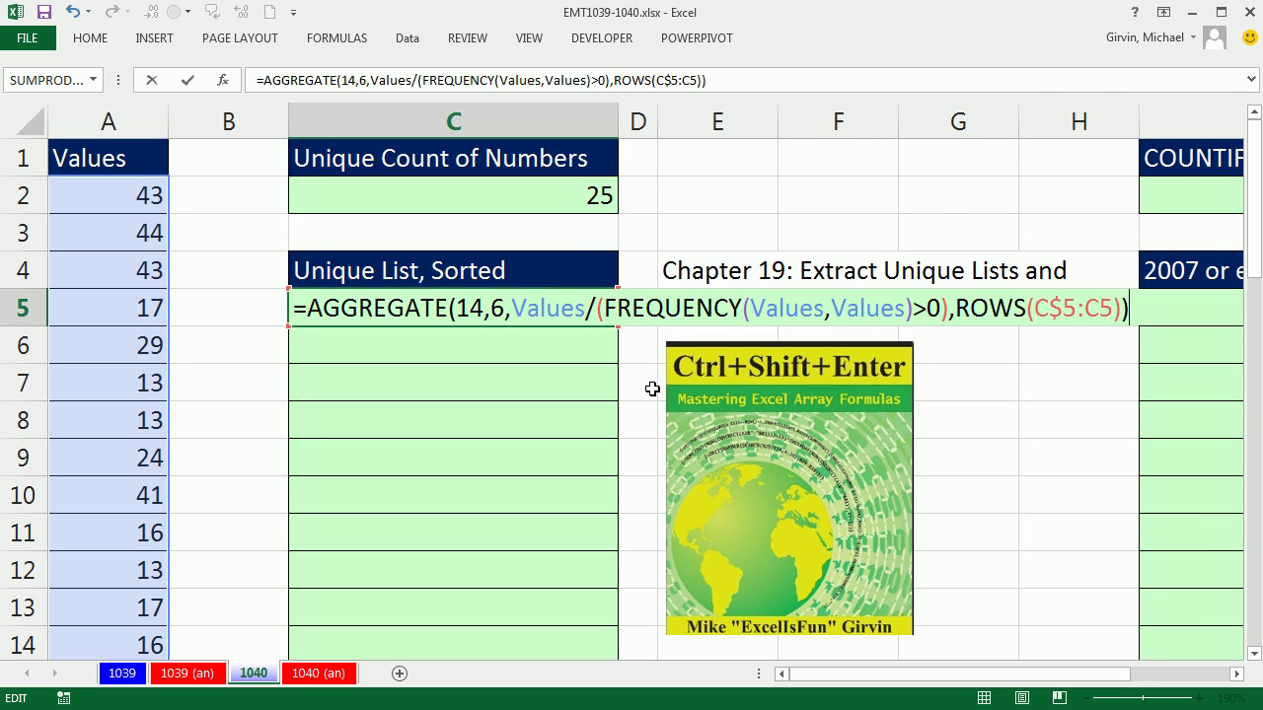
# - Commit the AGGREGATE formula in C5 as a regular formula and fill it down the Unique List, Sorted column
pyautogui.click(595, 310)
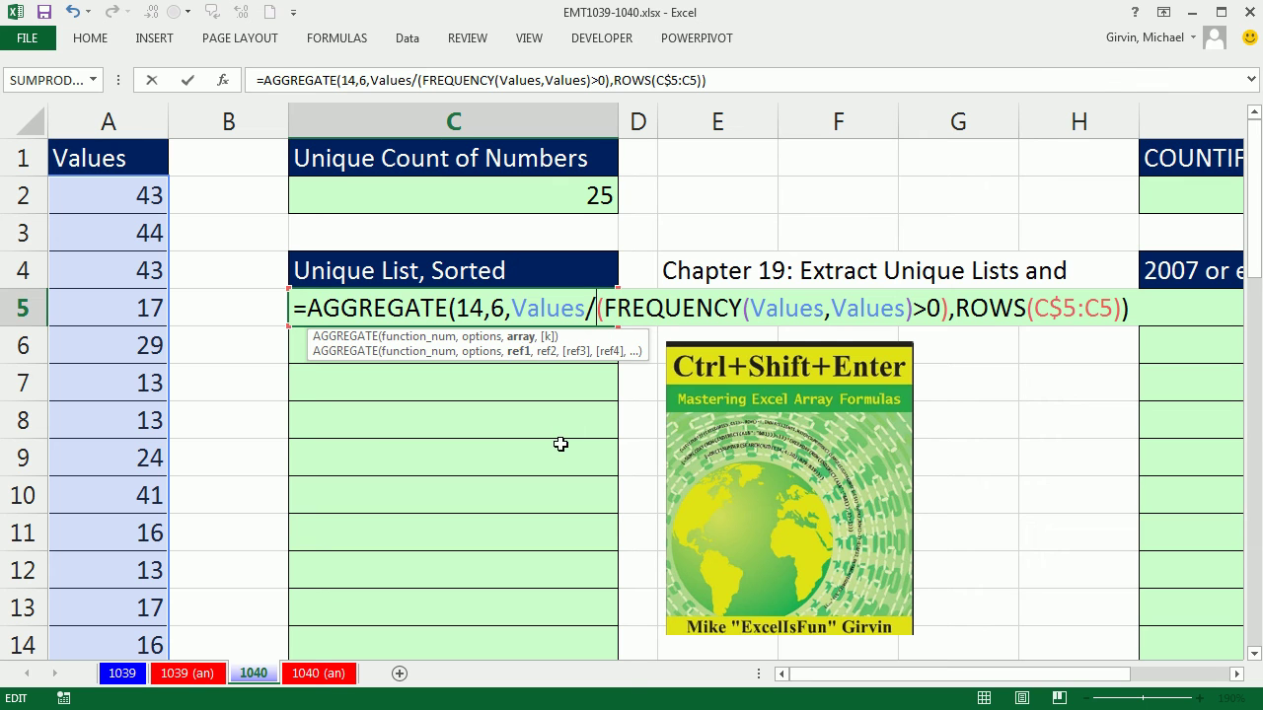
pyautogui.hotkey('ctrl', 'Return')
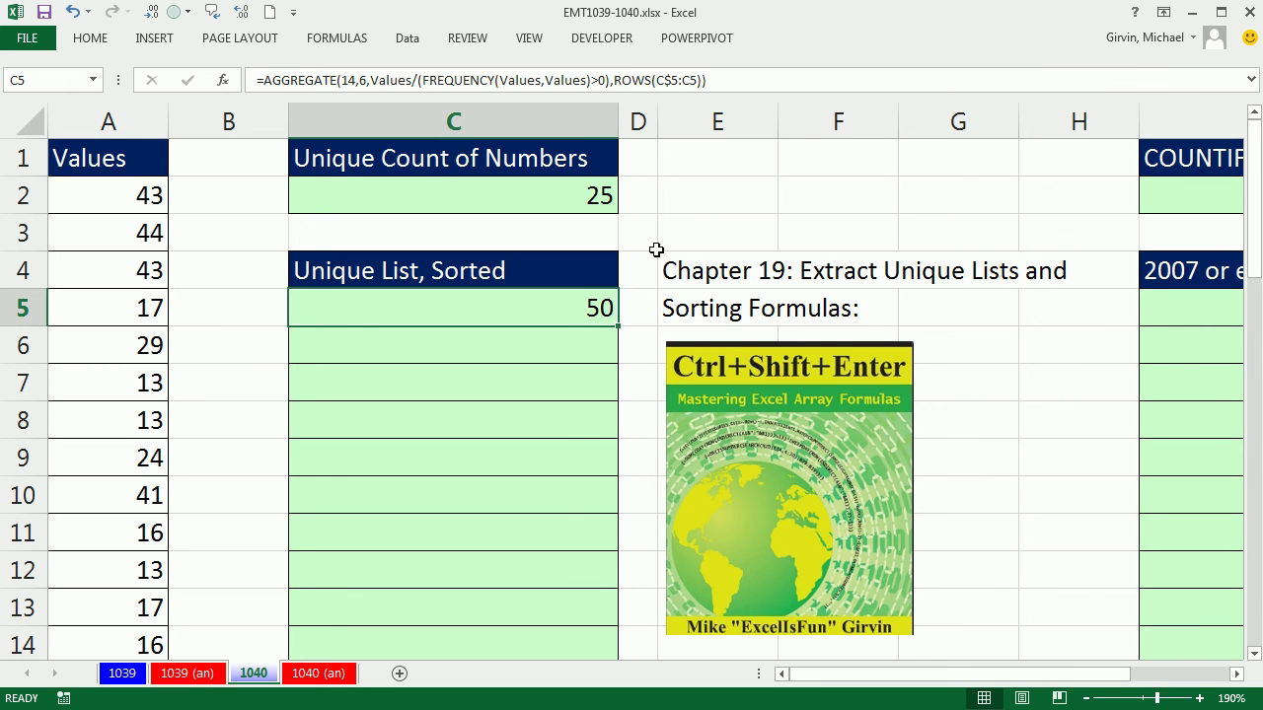
pyautogui.moveTo(618, 325); pyautogui.dragTo(601, 588)
pyautogui.scroll(4, 654, 563)
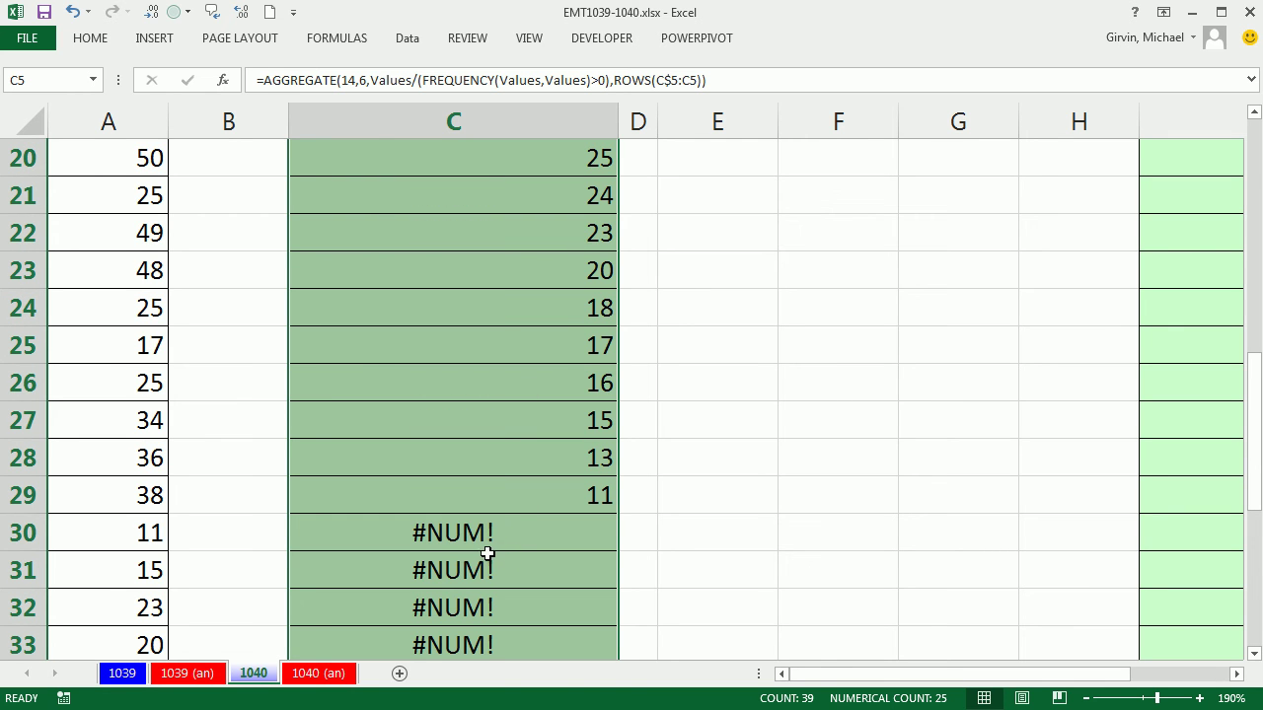
# - Examine the formula in C30 without changing it and review the sorted list down to its error rows
pyautogui.click(485, 544)
pyautogui.doubleClick(485, 540)
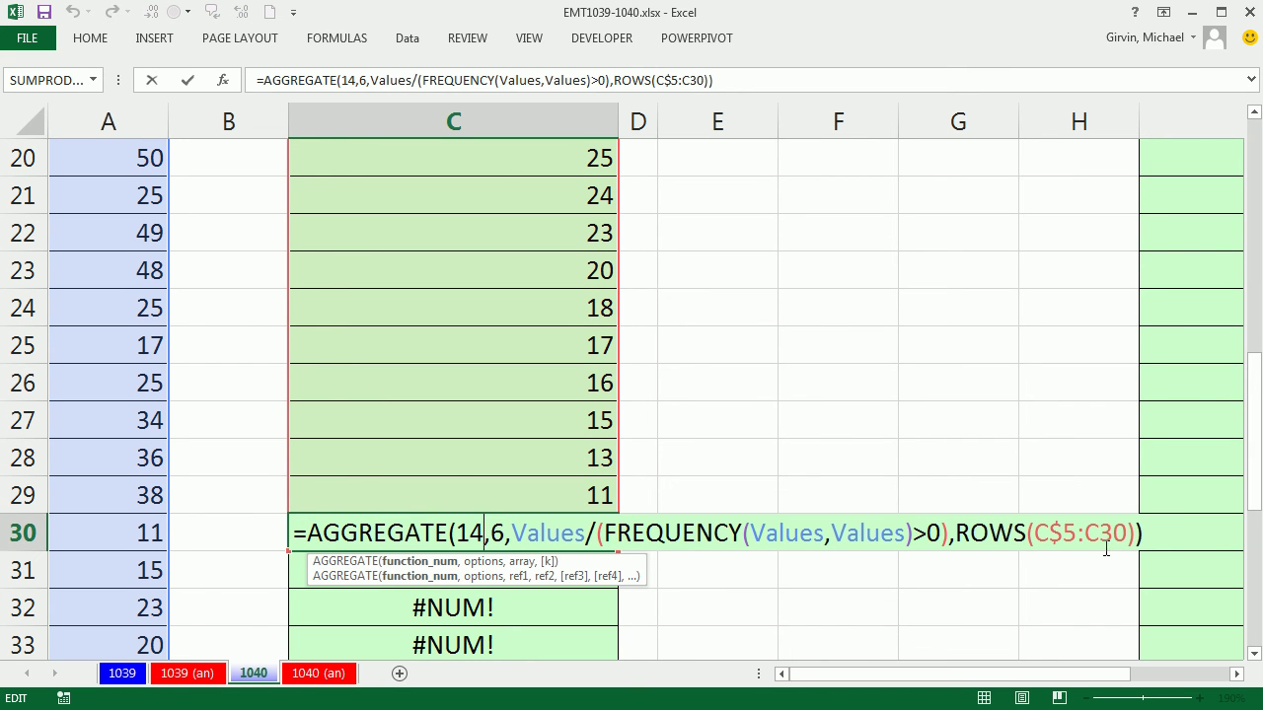
pyautogui.press('Escape')
pyautogui.scroll(5, 753, 509)
pyautogui.scroll(2, 521, 315)
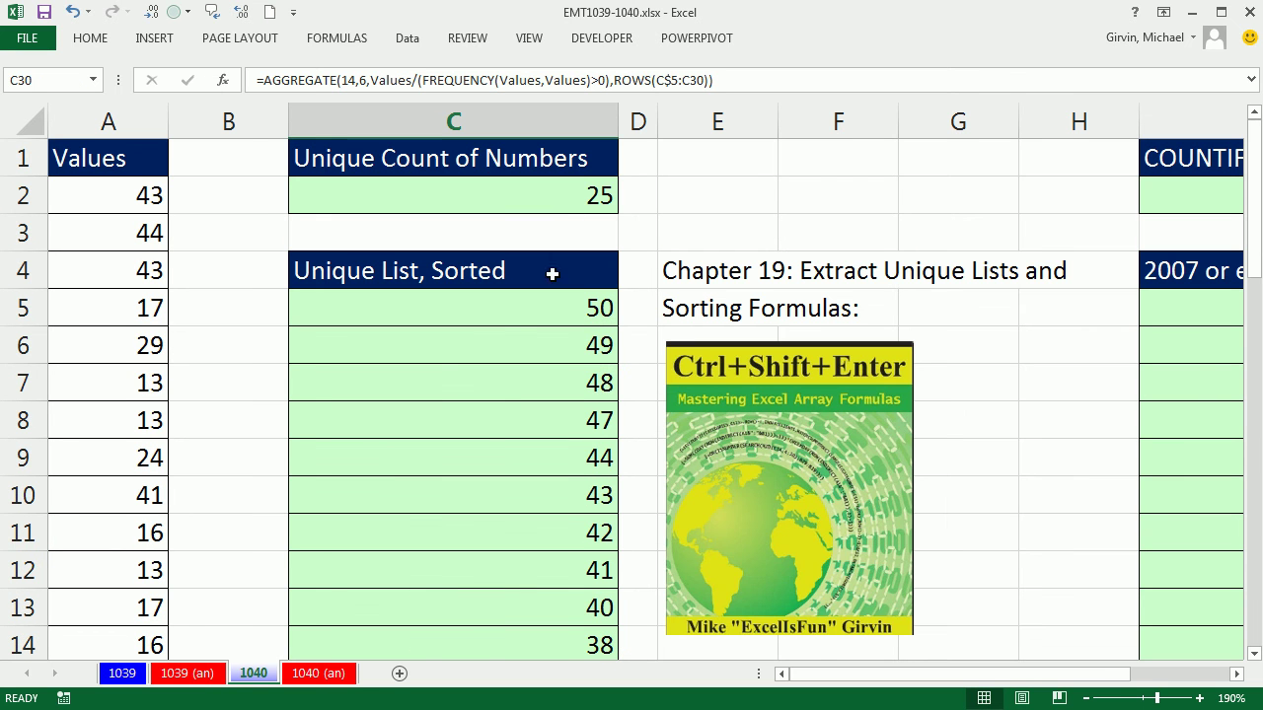
pyautogui.scroll(-3, 484, 352)
pyautogui.scroll(-3, 474, 384)
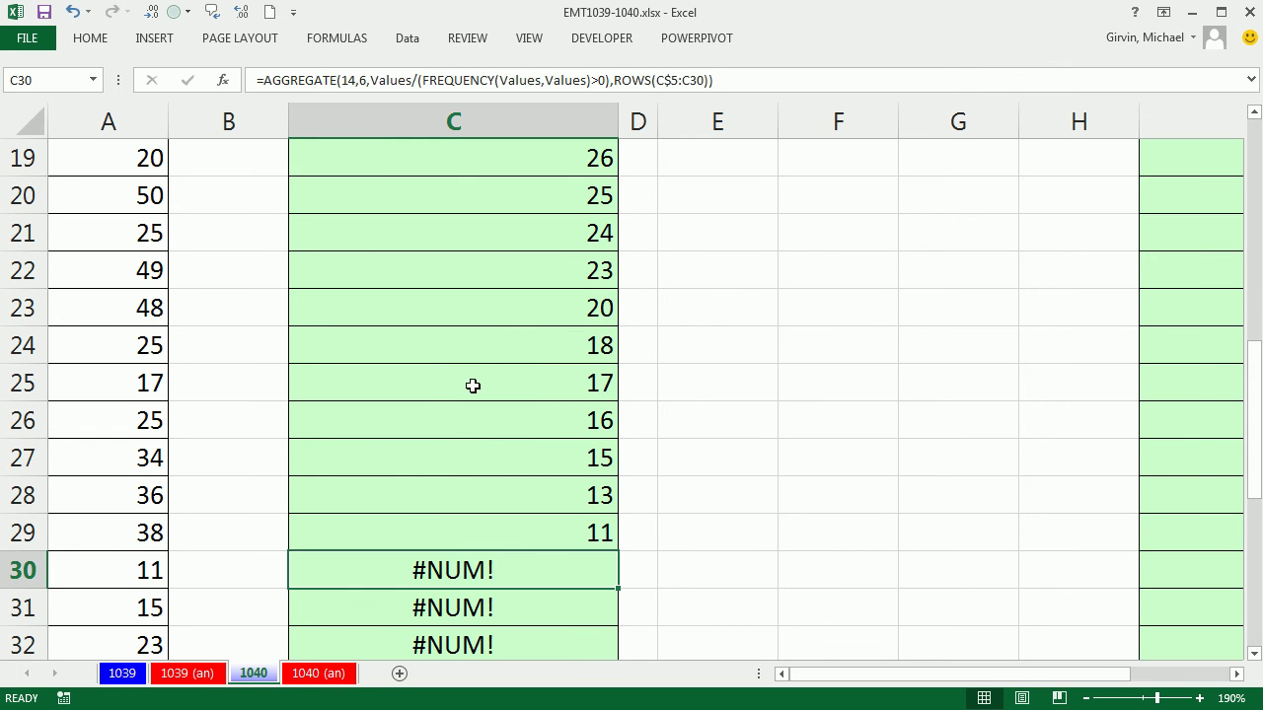
pyautogui.scroll(6, 462, 553)
# - Try to wrap the AGGREGATE formula in C5 in IFERROR, and check the error rows below the sorted list
pyautogui.click(465, 309)
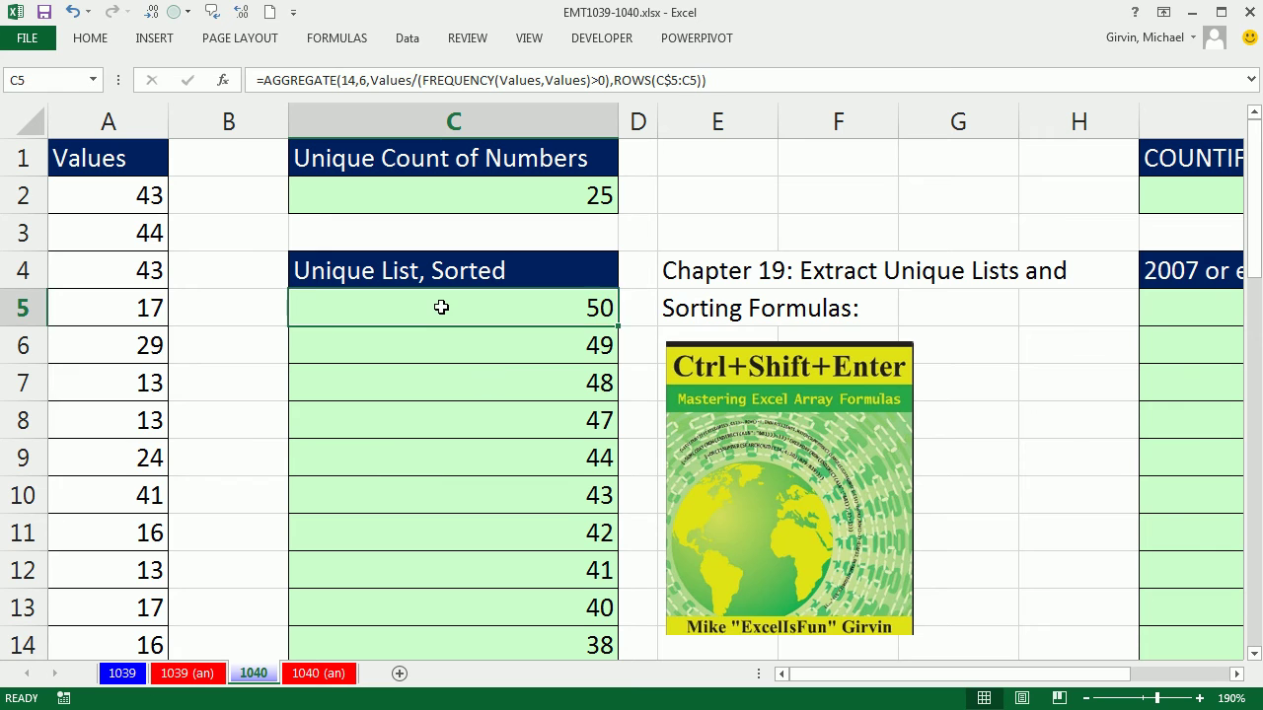
pyautogui.press('F2')
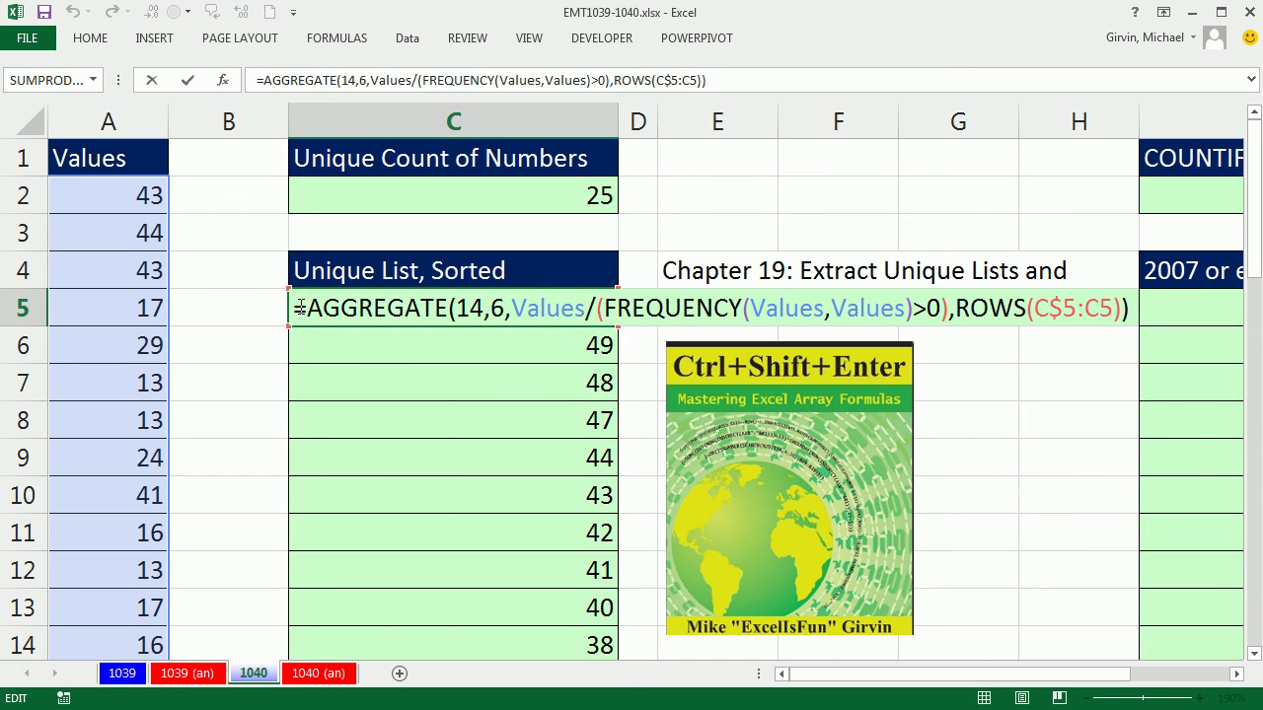
pyautogui.click(300, 308)
pyautogui.write('if')
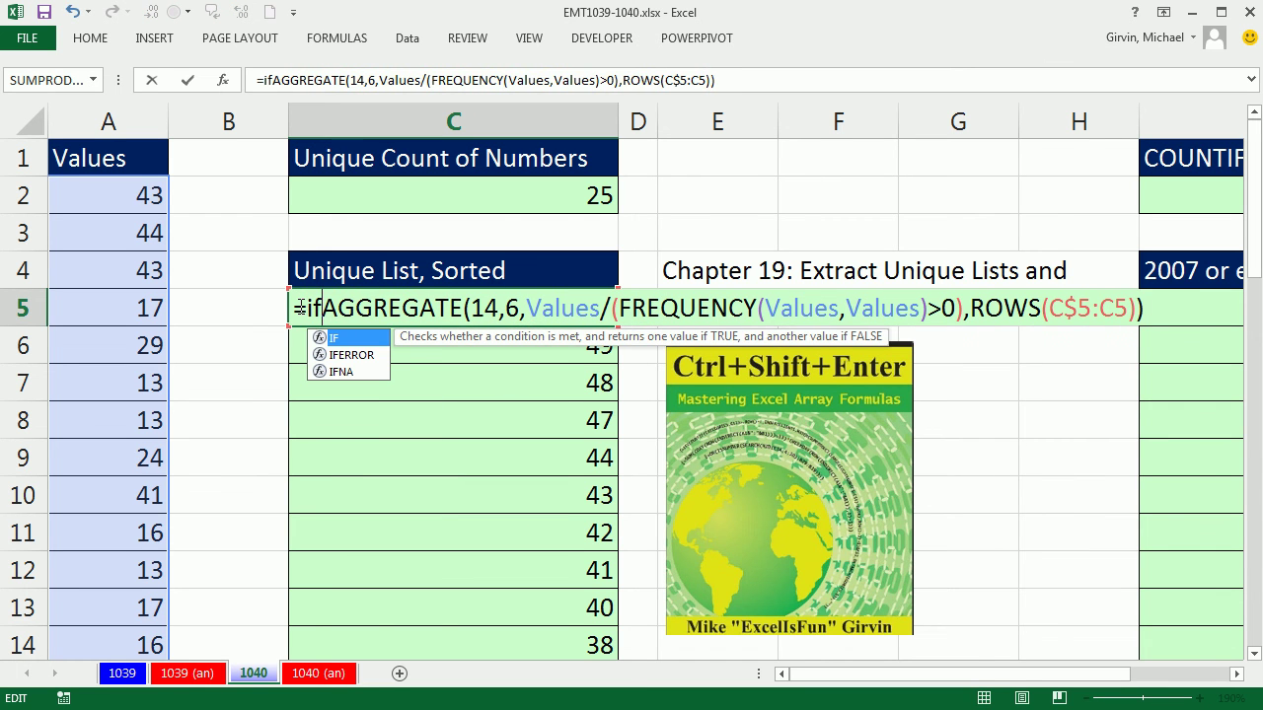
pyautogui.press('Down')
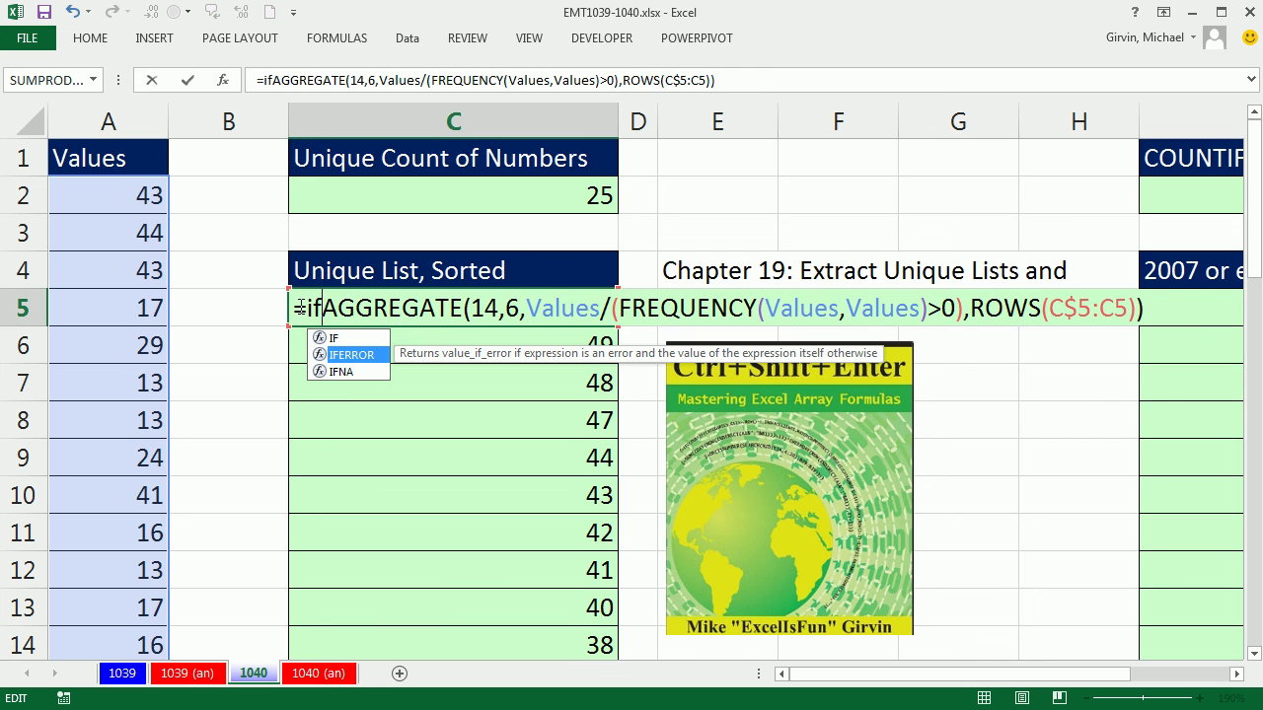
pyautogui.press('Tab')
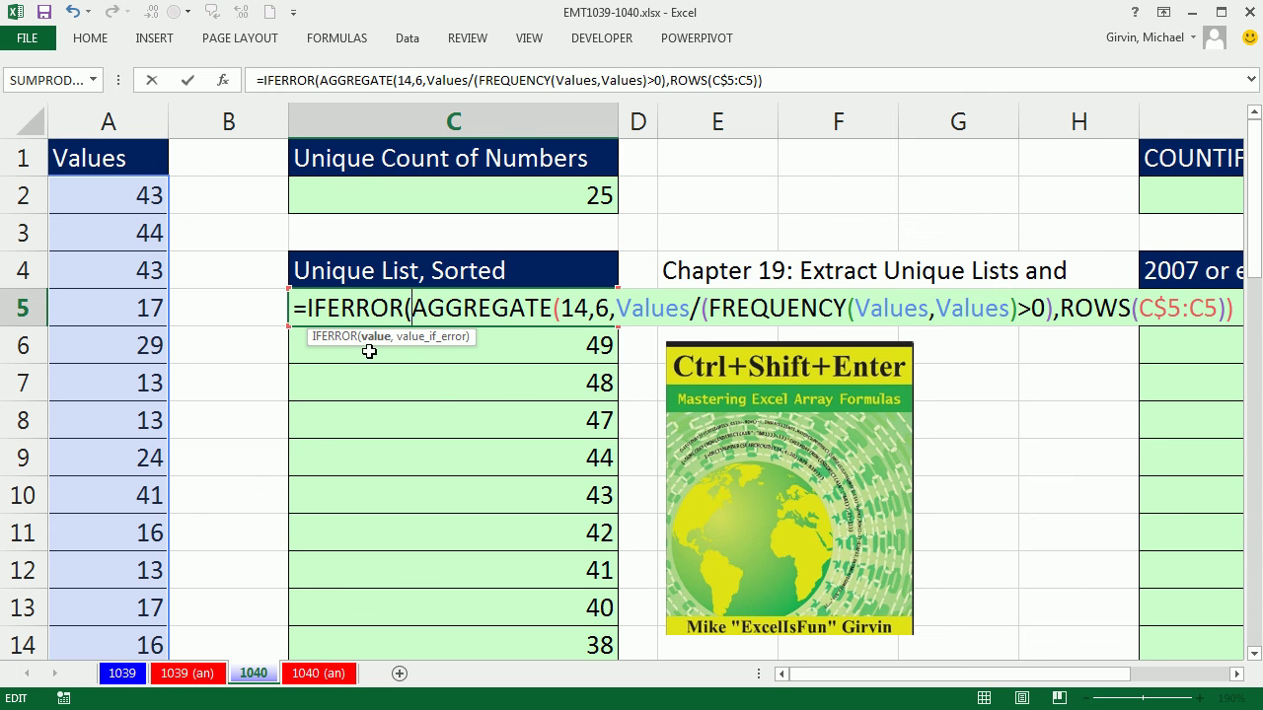
pyautogui.scroll(-8, 443, 409)
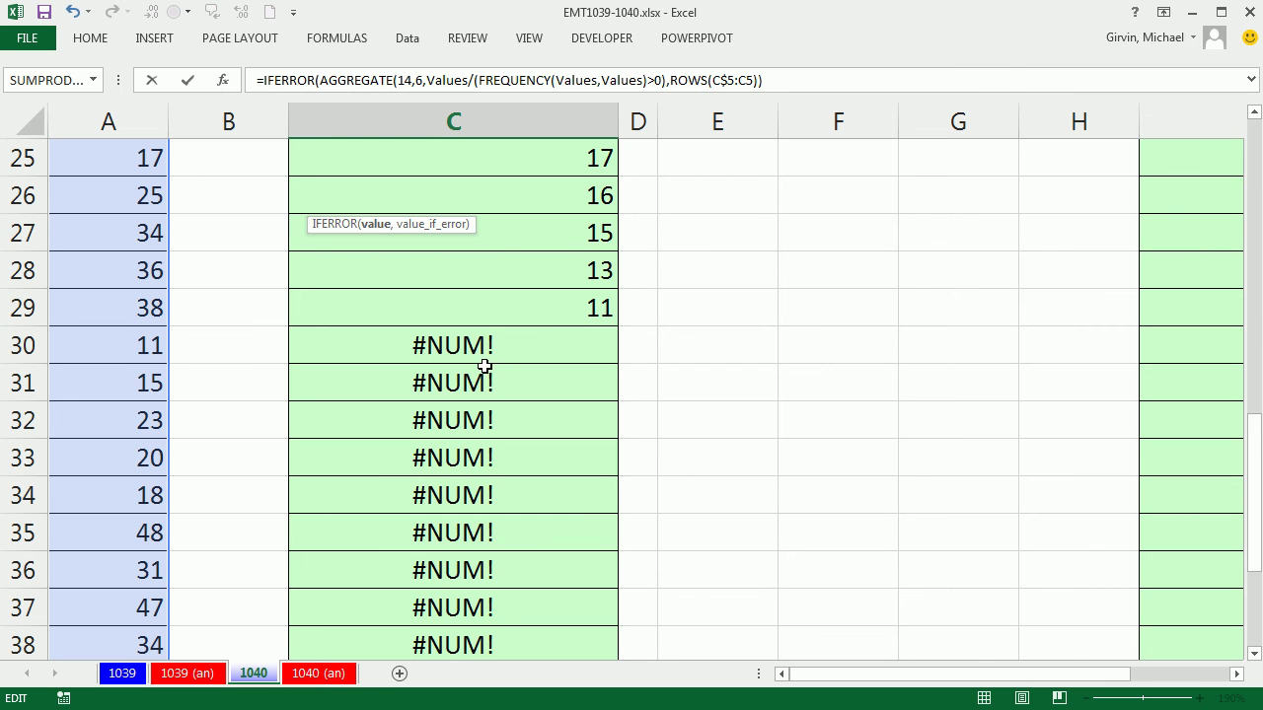
pyautogui.hotkey('ctrl', 'BackSpace')
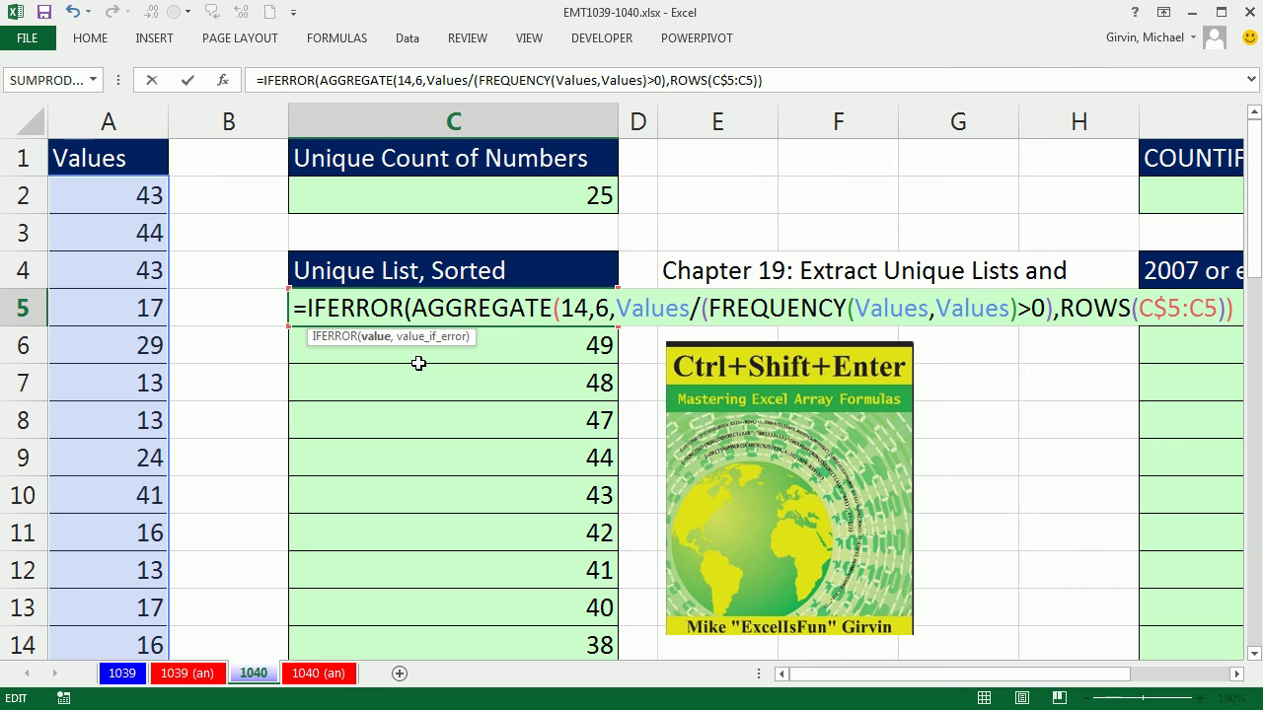
# - Replace the IFERROR function with an opening IF function in front of AGGREGATE in the C5 formula
pyautogui.press('BackSpace')
pyautogui.press('BackSpace')
pyautogui.press('BackSpace')
pyautogui.press('BackSpace')
pyautogui.press('BackSpace')
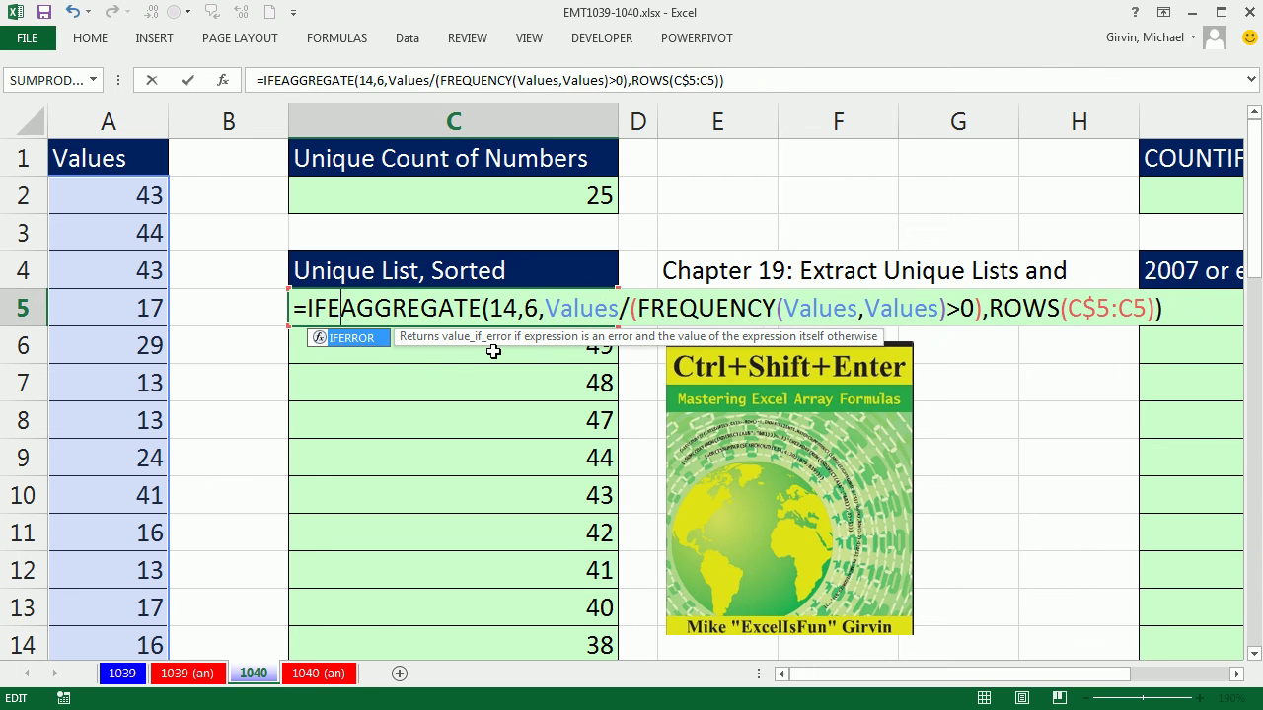
pyautogui.press('BackSpace')
pyautogui.write('(')
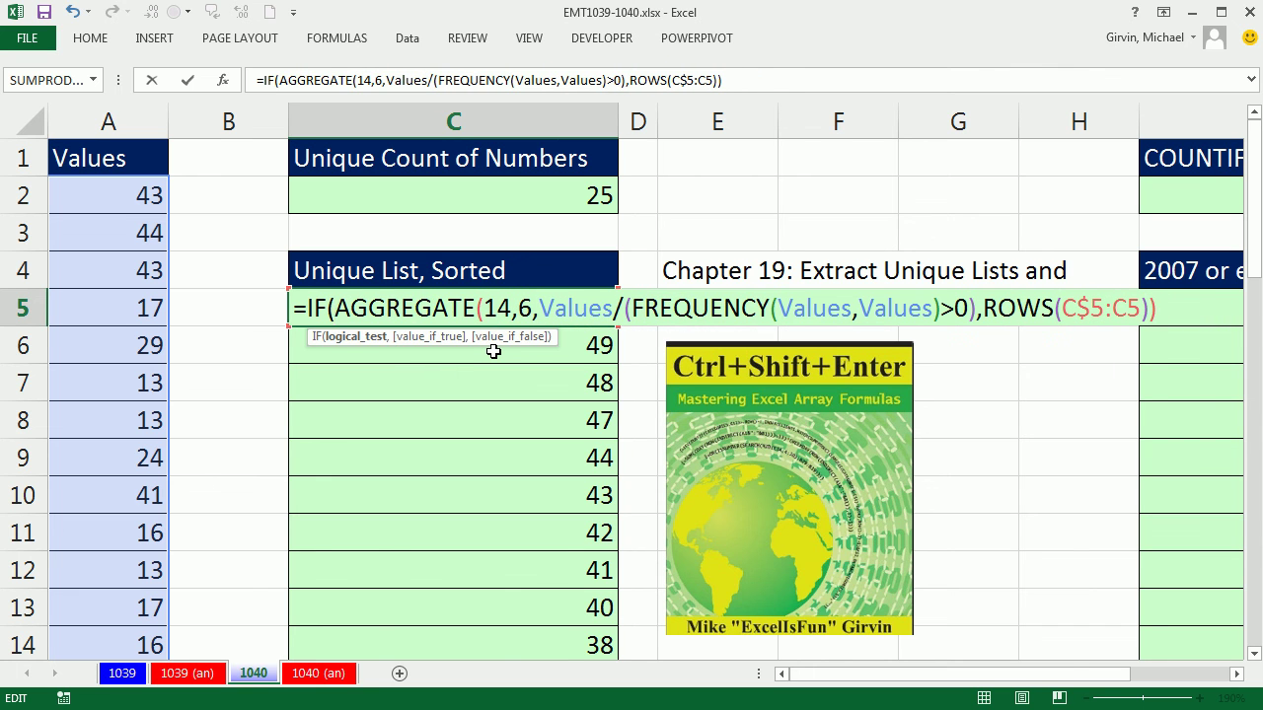
# - Build the IF logical test ROWS(C$5:C5)>C$2 in C5, reusing the ROWS expression from the k argument
pyautogui.moveTo(987, 308); pyautogui.dragTo(1152, 310)
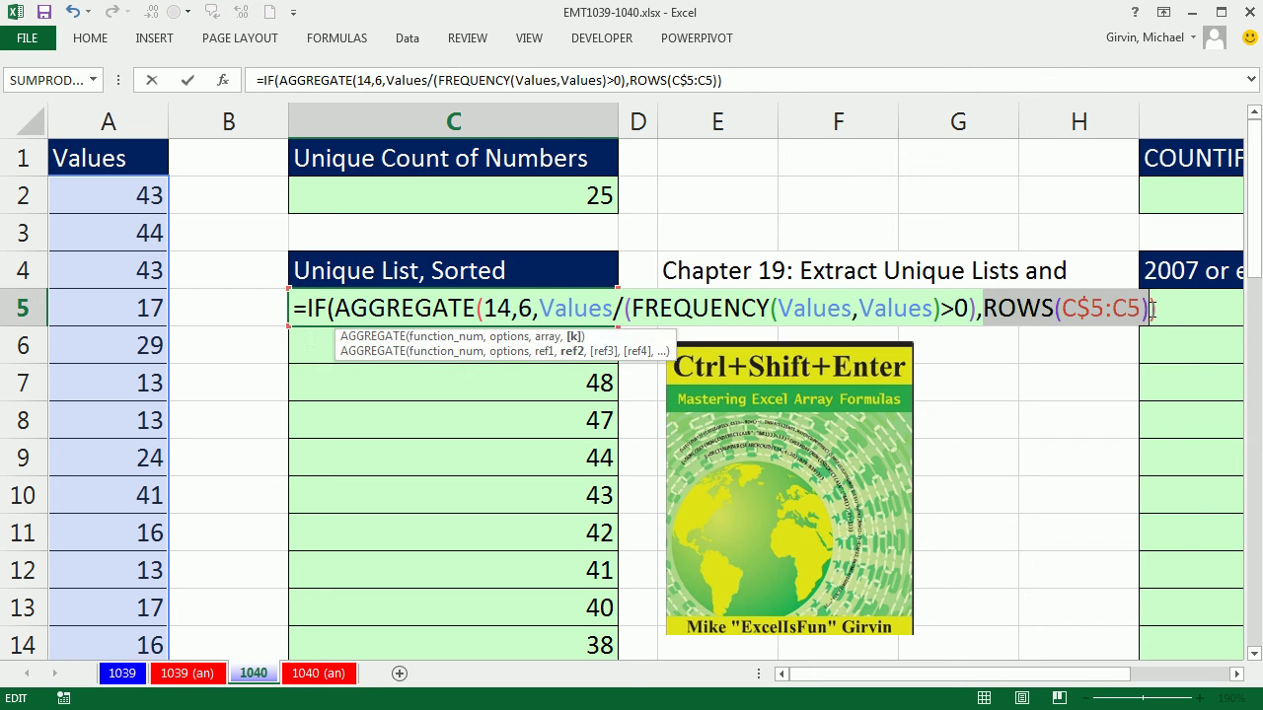
pyautogui.hotkey('ctrl', 'c')
pyautogui.click(335, 308)
pyautogui.hotkey('ctrl', 'v')
pyautogui.write('>')
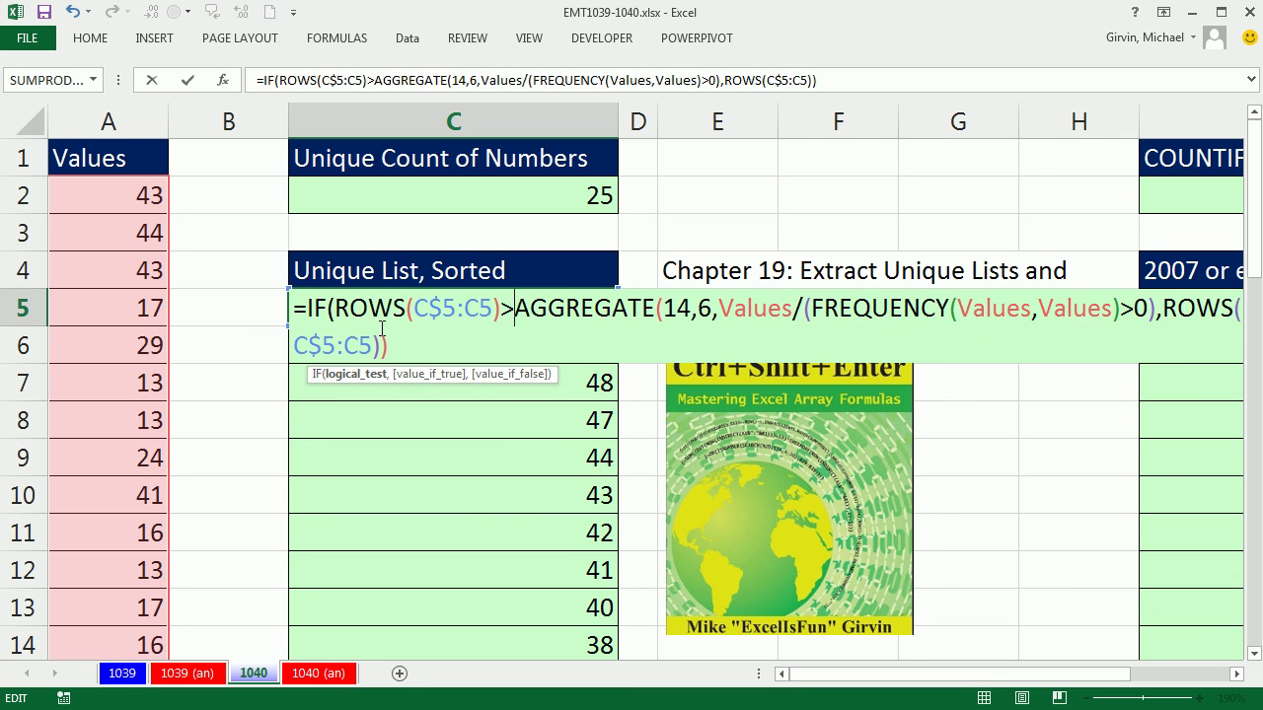
pyautogui.click(438, 200)
pyautogui.press('F4')
pyautogui.press('F4')
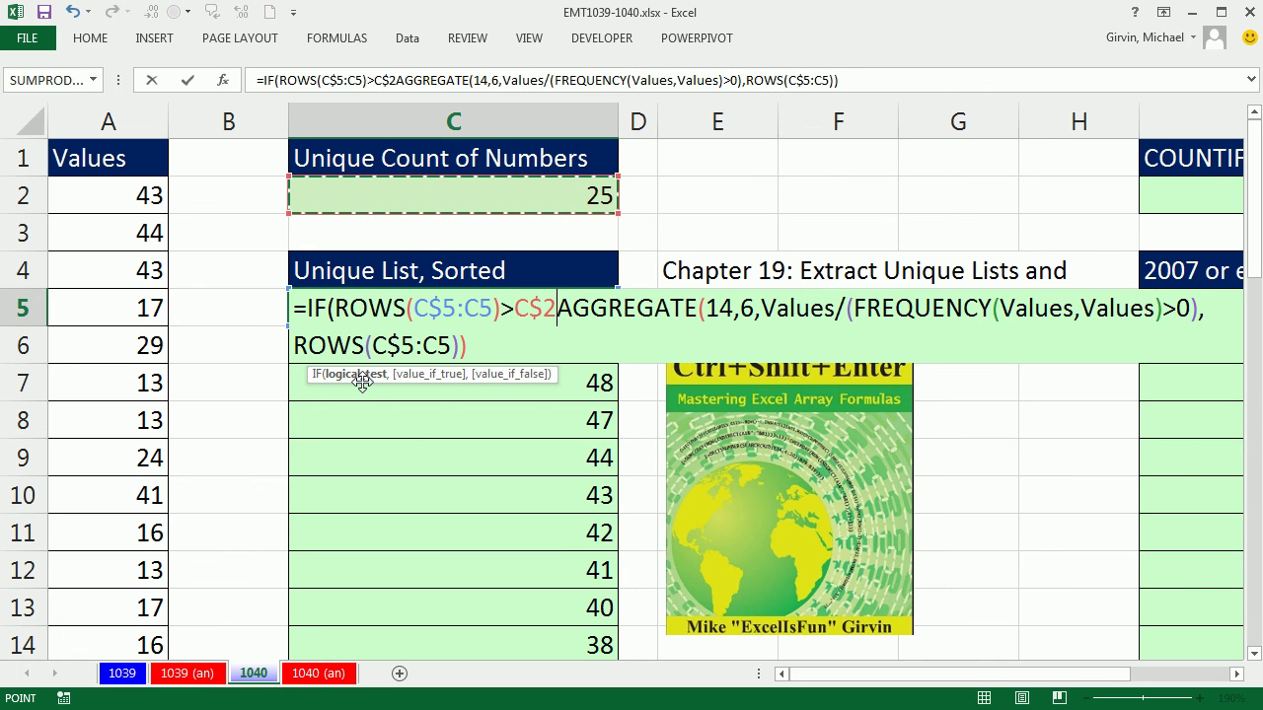
# - Make the IF in C5 return "" when true and the AGGREGATE result when false, then close and commit the formula
pyautogui.write(',')
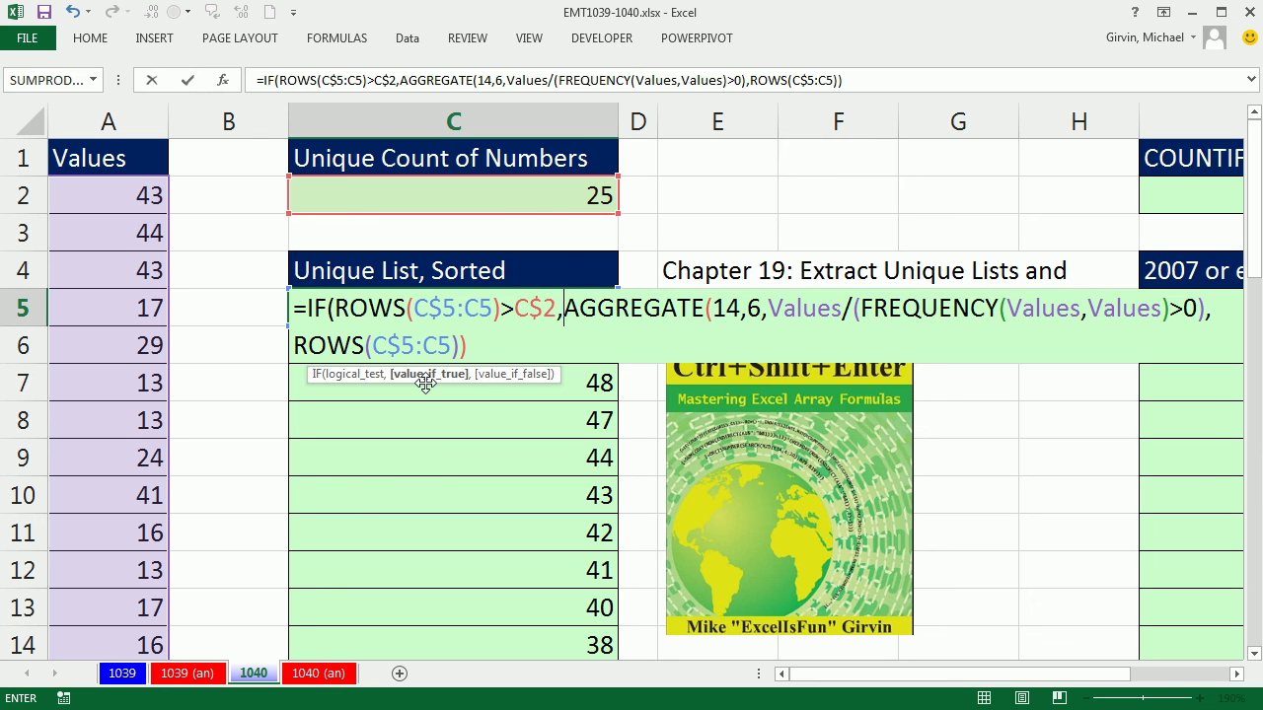
pyautogui.write('""')
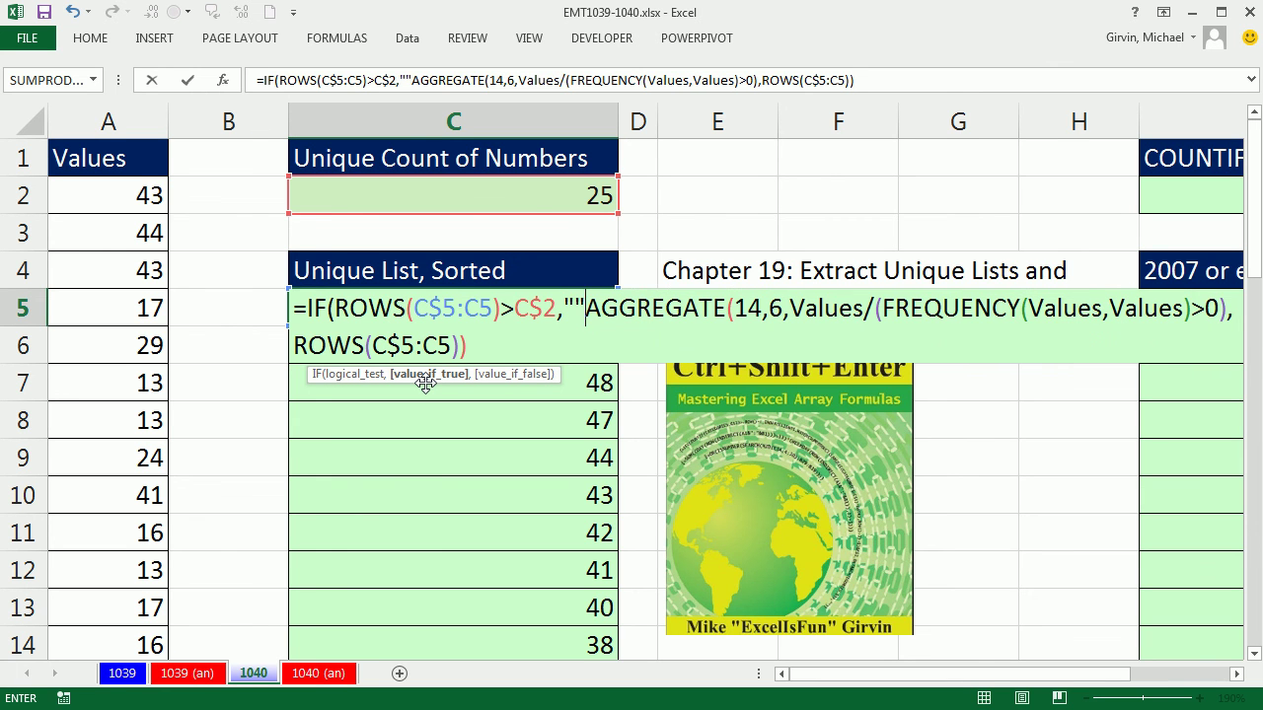
pyautogui.write(',')
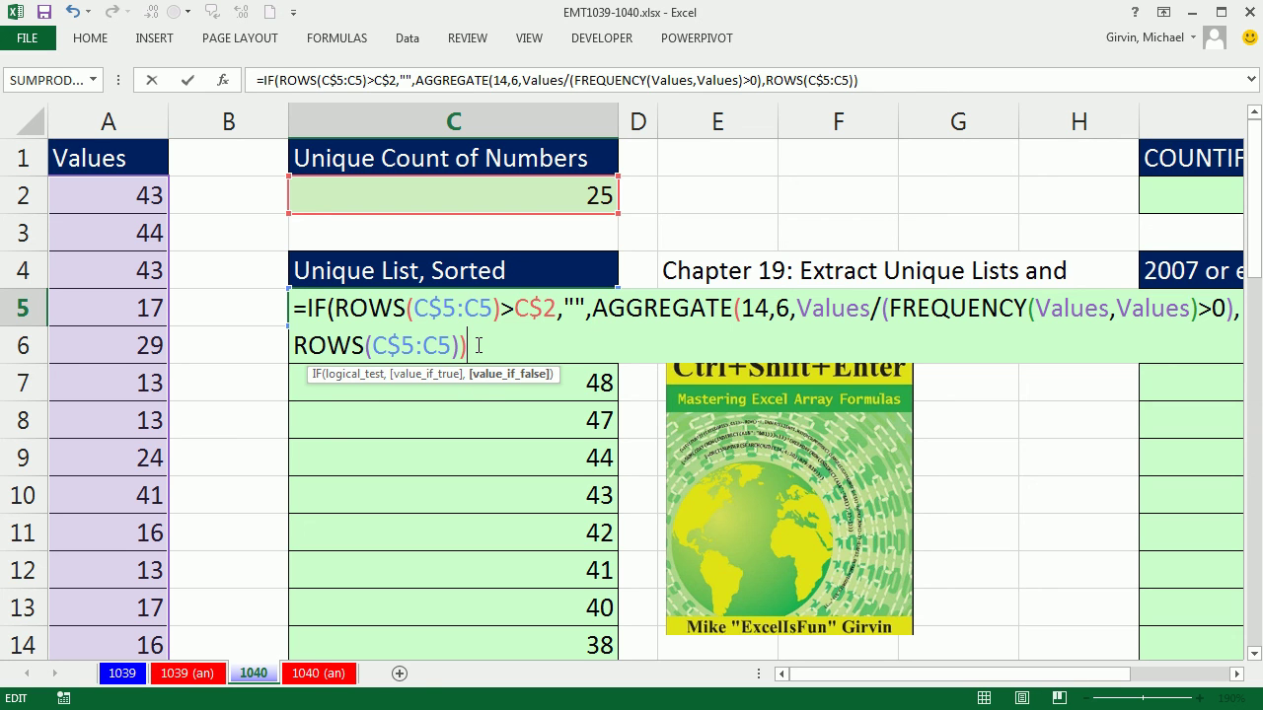
pyautogui.write(')')
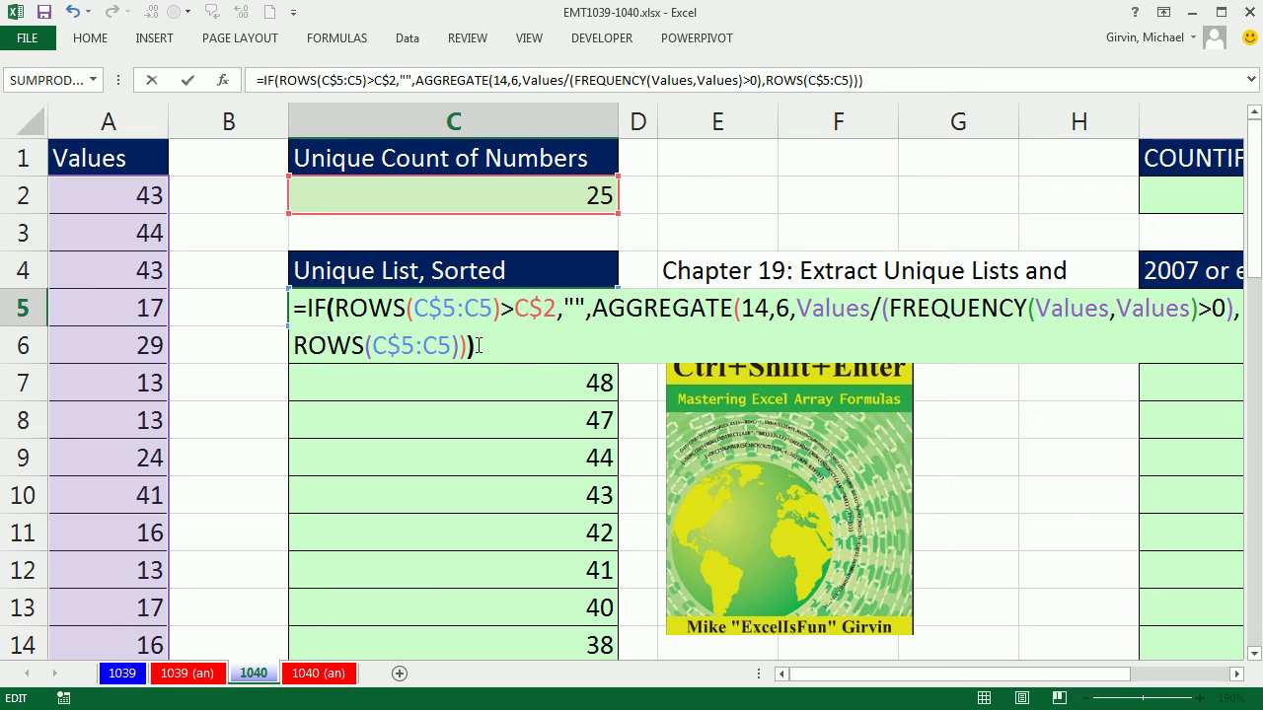
pyautogui.hotkey('ctrl', 'Return')
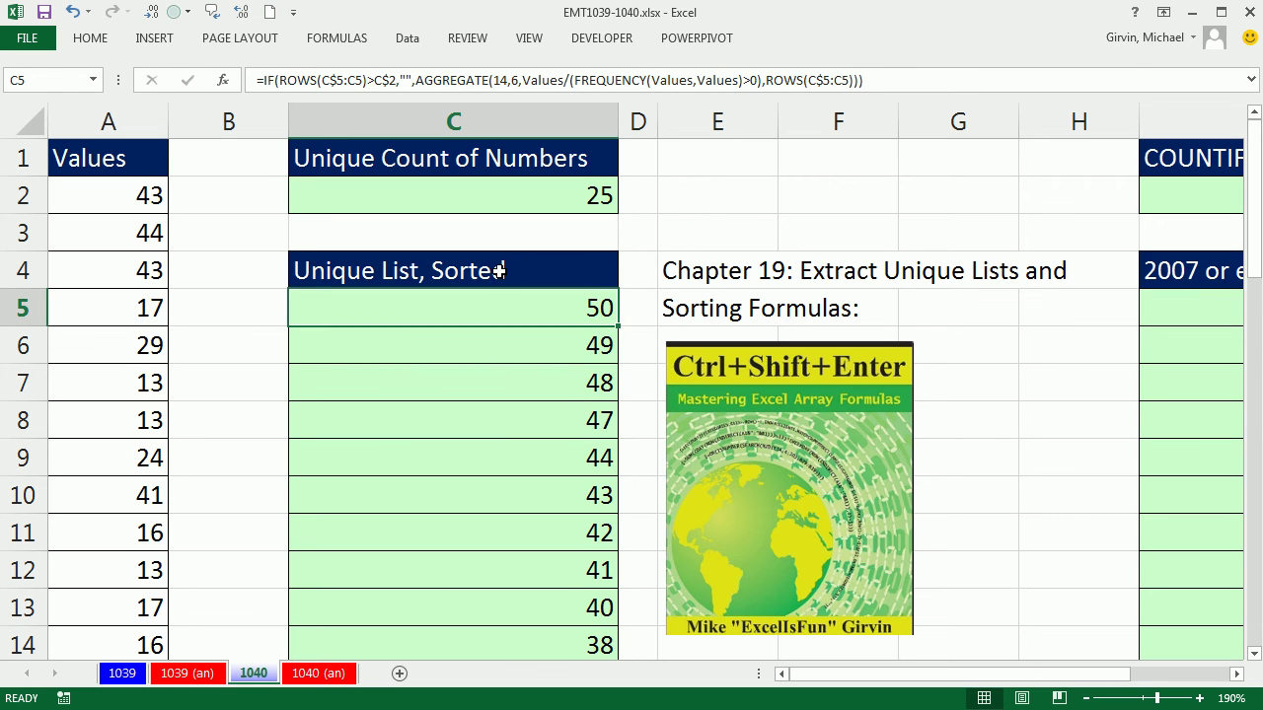
# - Fill the IF formula from C5 down the Unique List, Sorted column and check its lower rows
pyautogui.doubleClick(621, 327)
pyautogui.scroll(-8, 620, 327)
pyautogui.scroll(8, 677, 381)
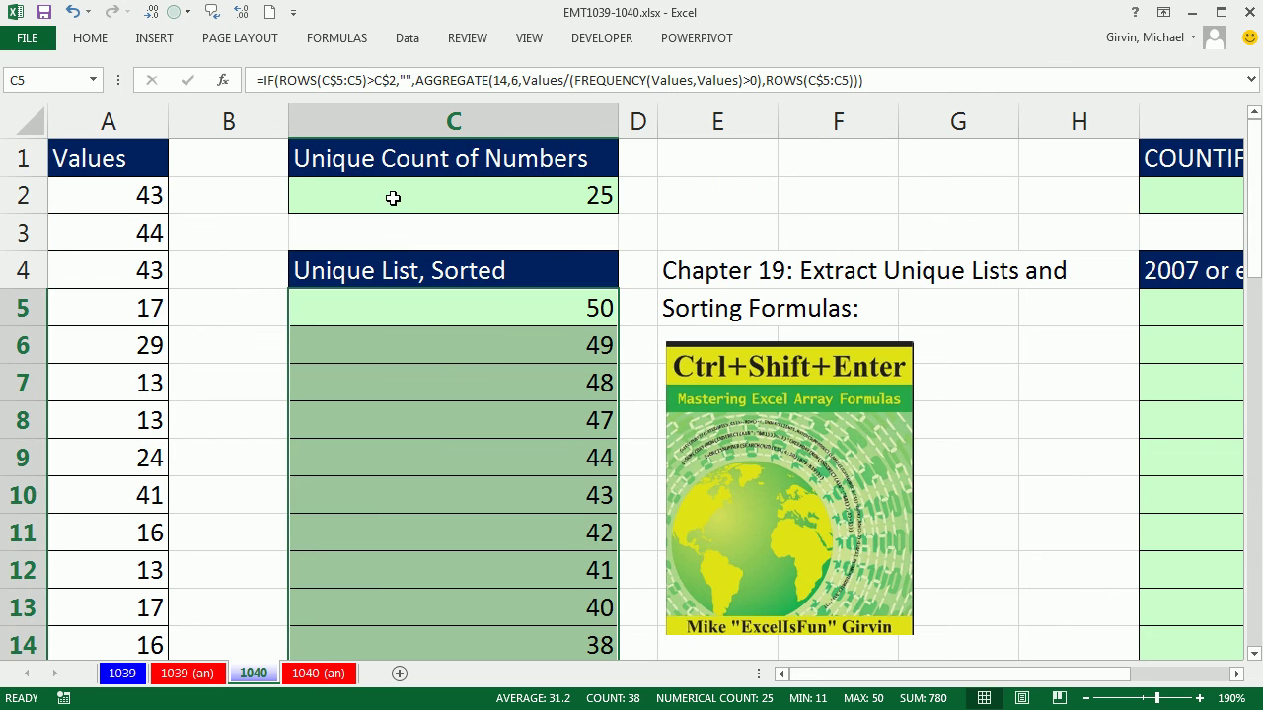
# - Examine the unique count formula in C2 and the IF and AGGREGATE formula in C5 without changing them
pyautogui.doubleClick(394, 198)
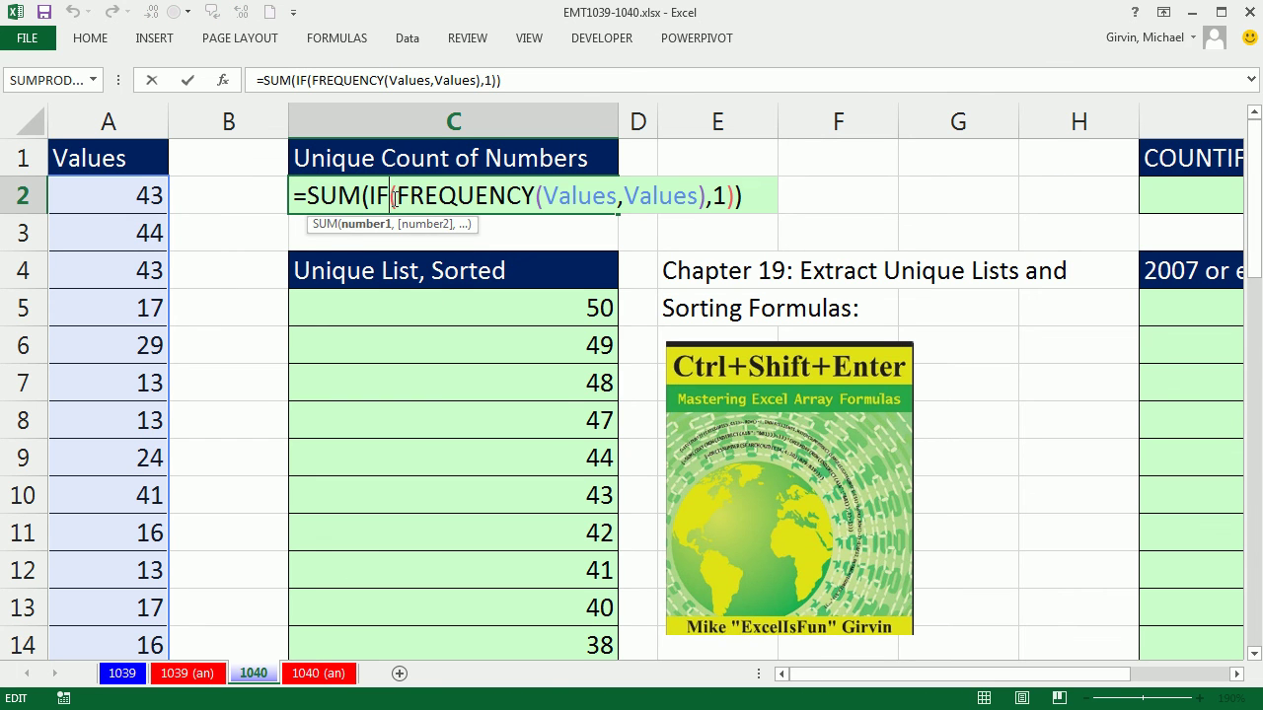
pyautogui.press('Escape')
pyautogui.doubleClick(408, 309)
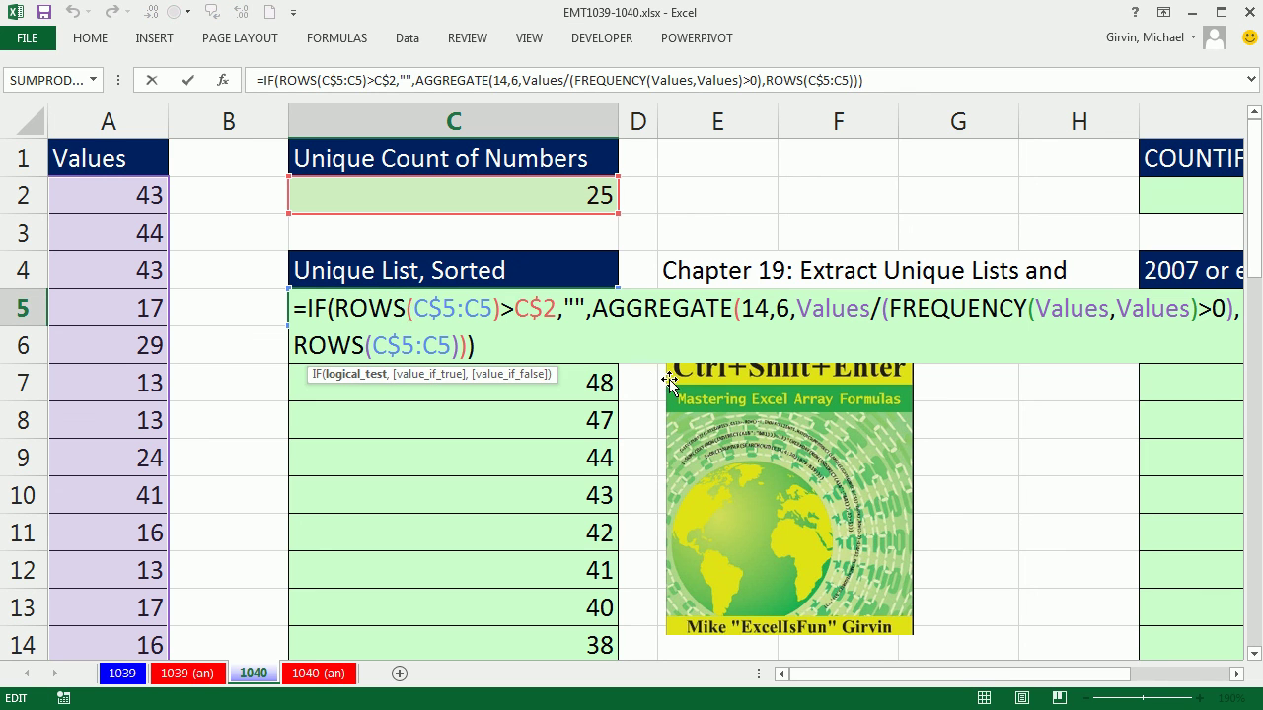
pyautogui.press('Escape')
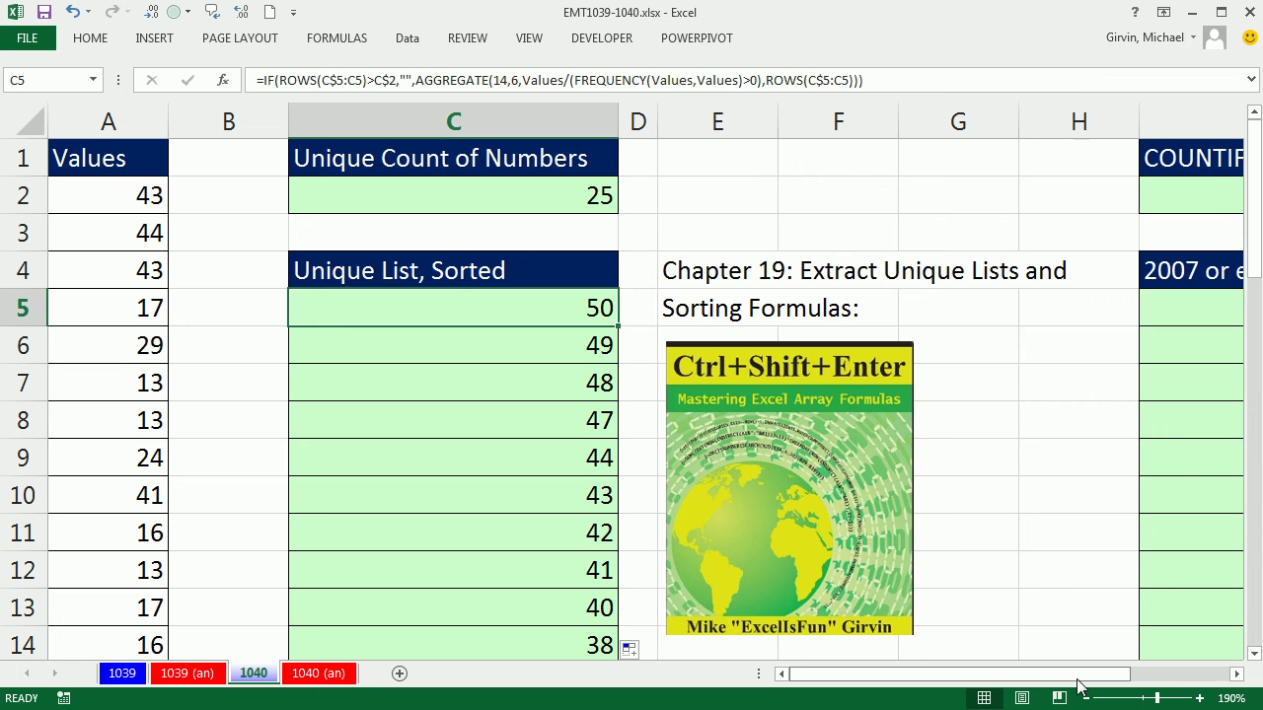
pyautogui.doubleClick(529, 307)
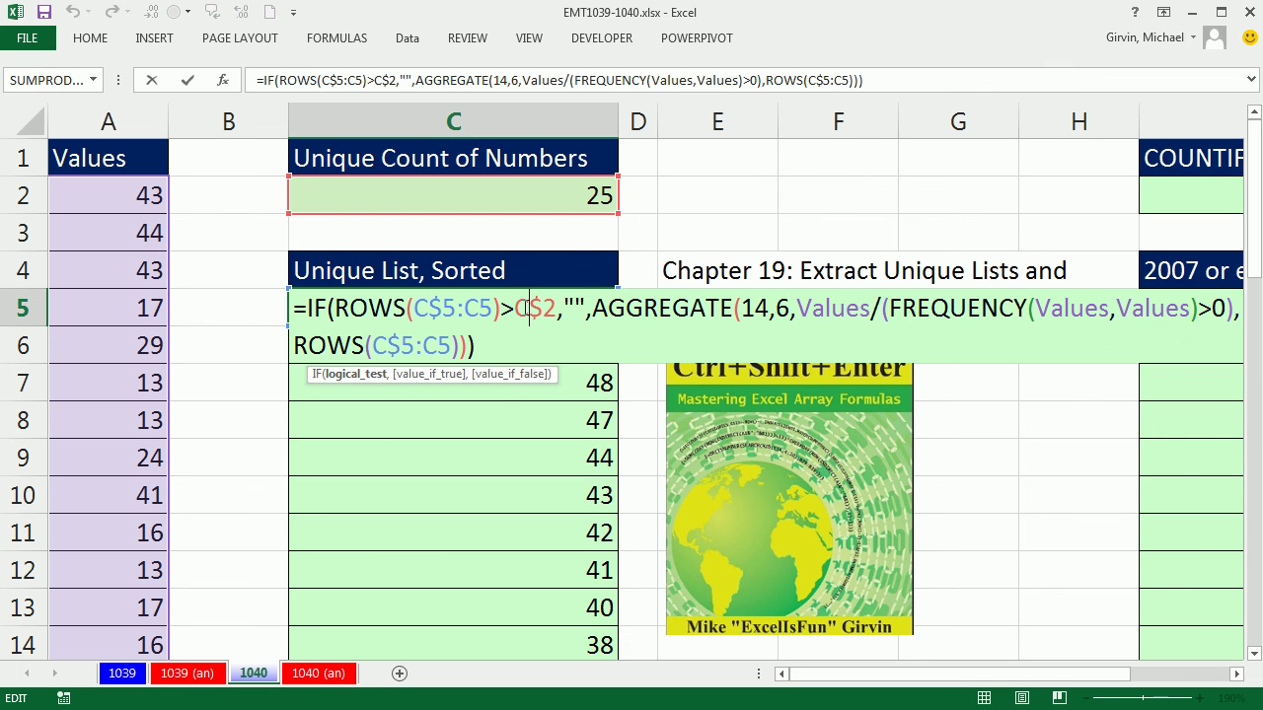
pyautogui.click(756, 307)
pyautogui.press('Escape')
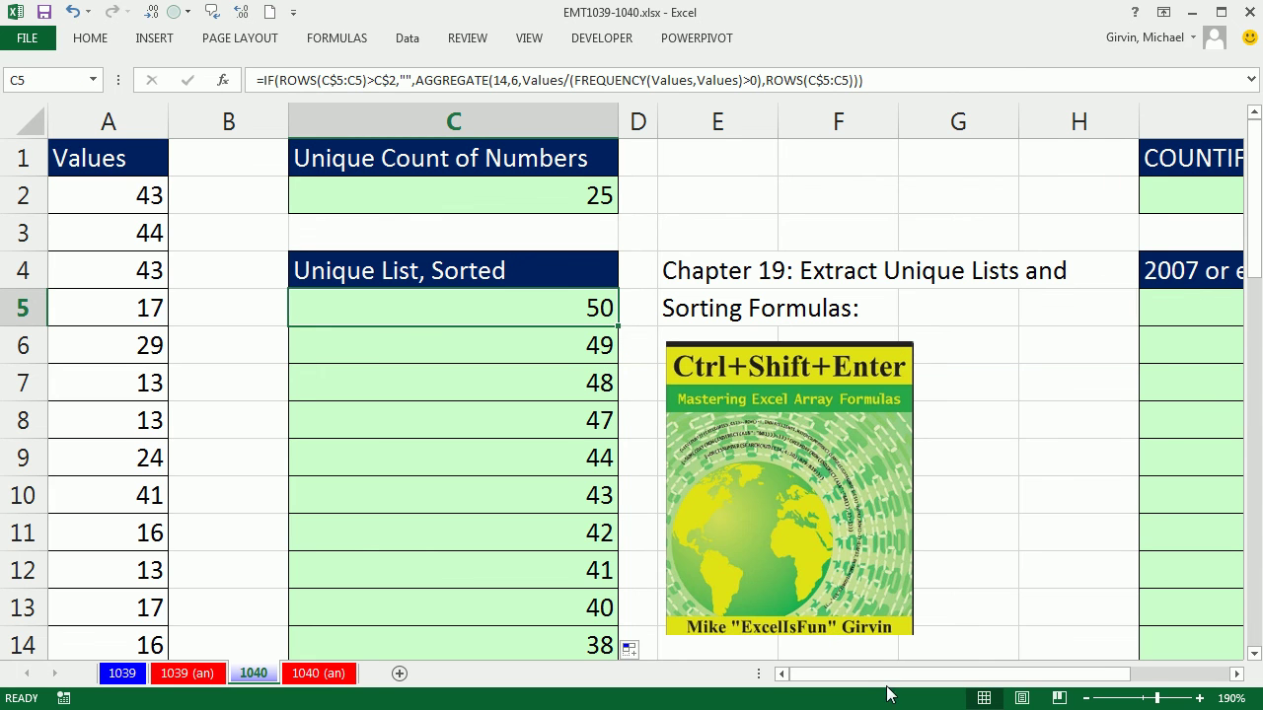
# - Examine the COUNTIF-based unique count formula in I2 without changing it
pyautogui.moveTo(883, 678); pyautogui.dragTo(981, 678)
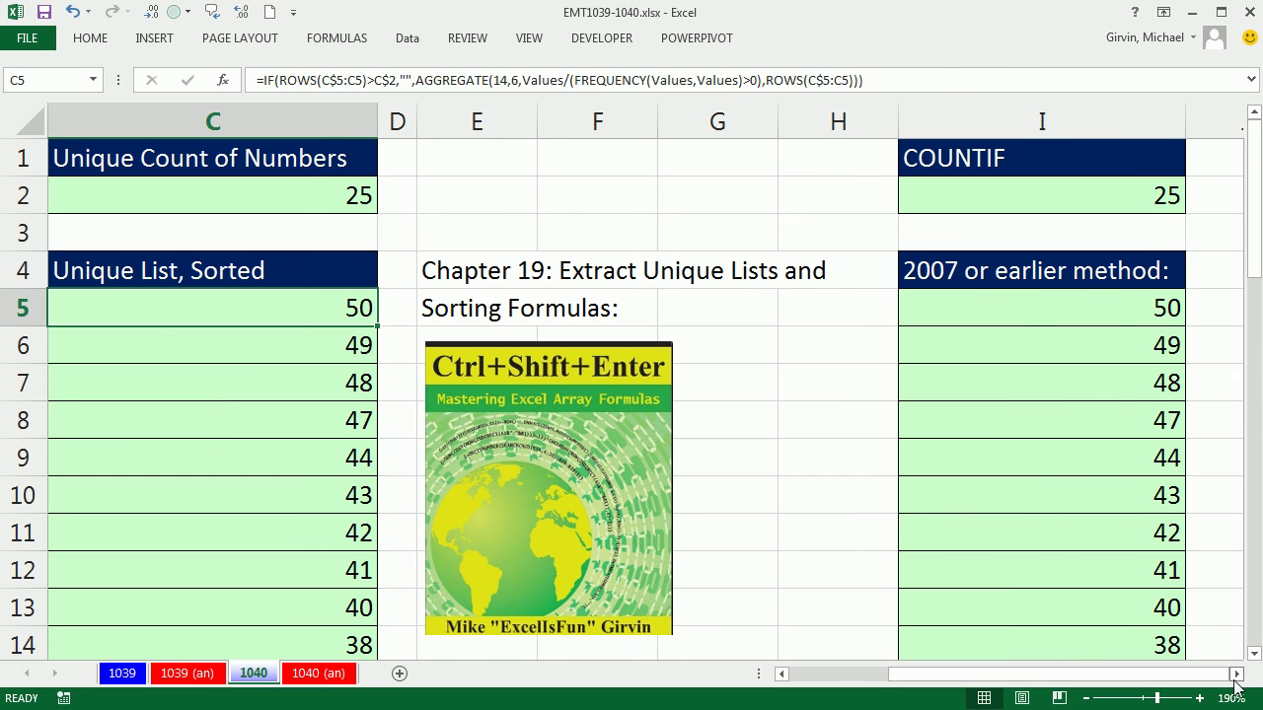
pyautogui.click(1236, 672)
pyautogui.click(1236, 673)
pyautogui.doubleClick(674, 190)
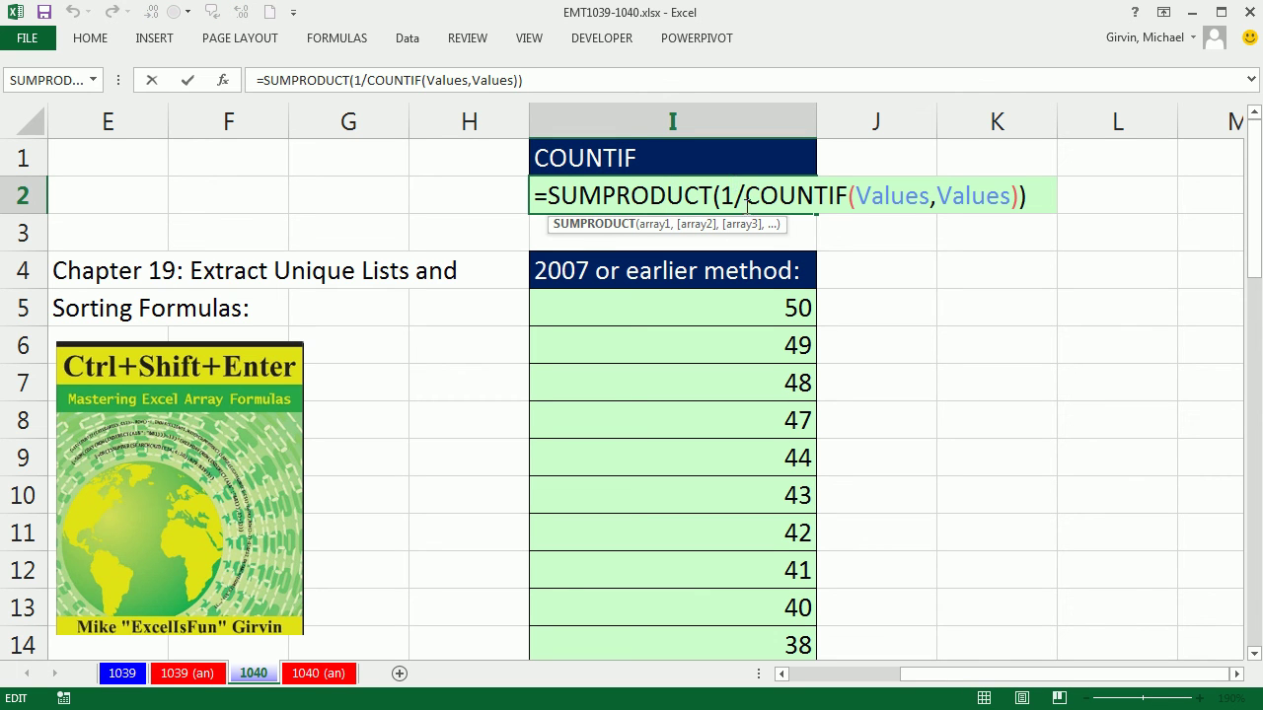
pyautogui.press('Escape')
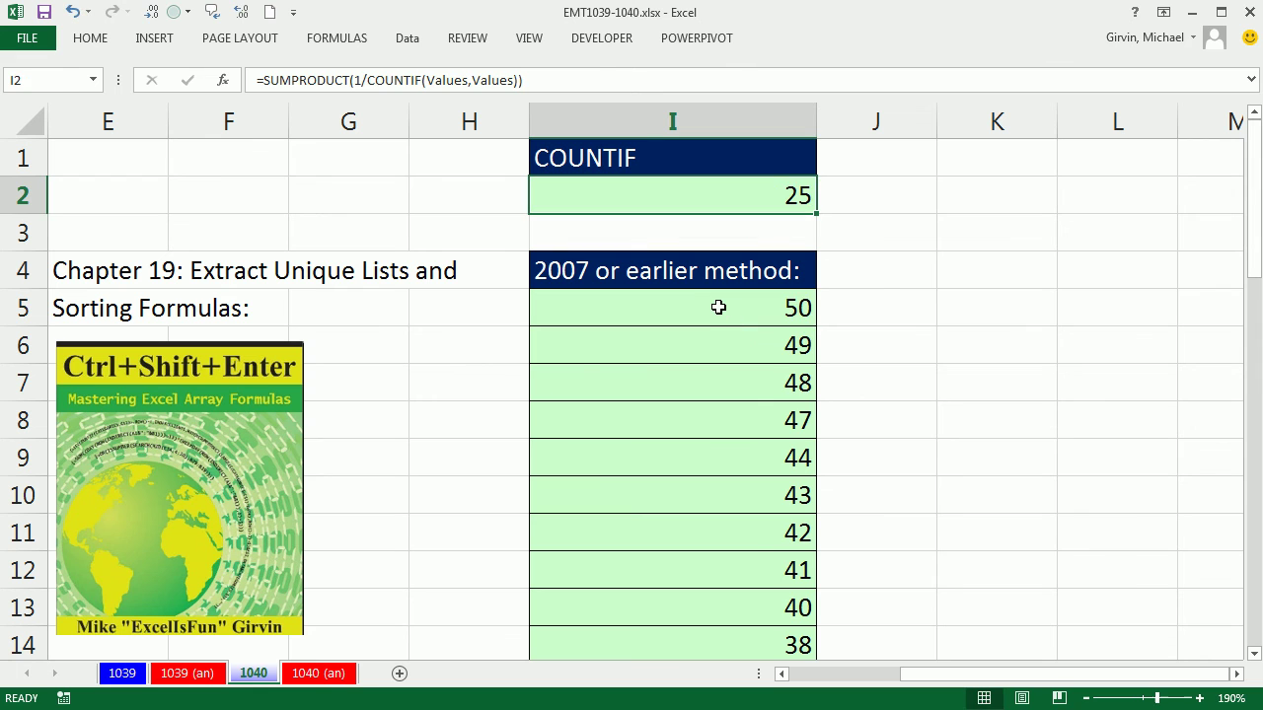
# - Examine the LARGE, IF and FREQUENCY parts of the 2007-or-earlier formula in I5 and re-enter it as an array formula
pyautogui.doubleClick(724, 308)
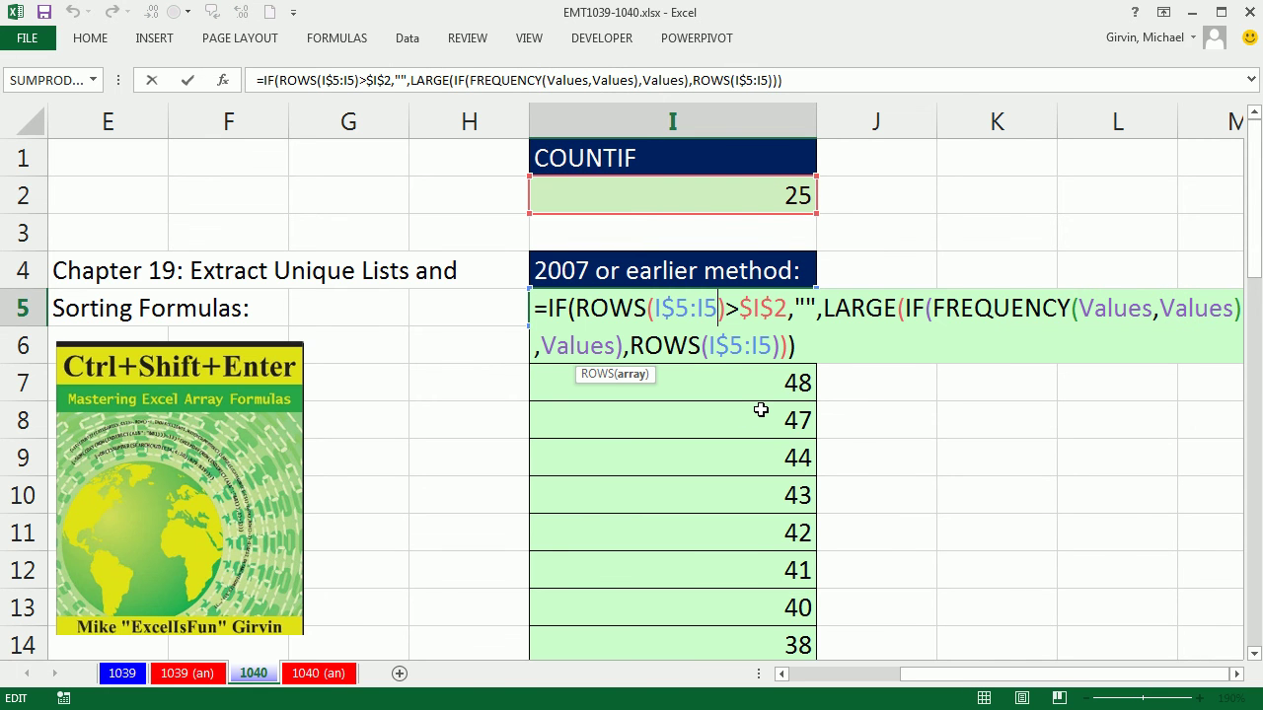
pyautogui.click(862, 312)
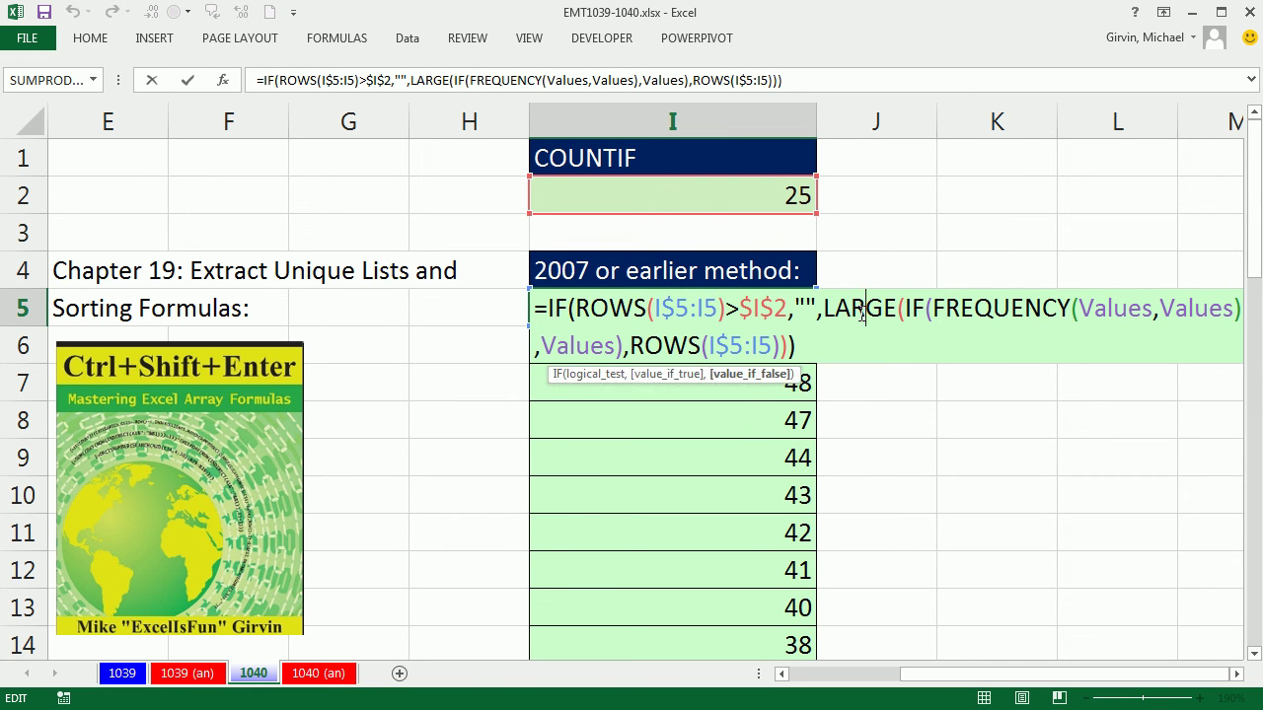
pyautogui.click(909, 308)
pyautogui.click(977, 309)
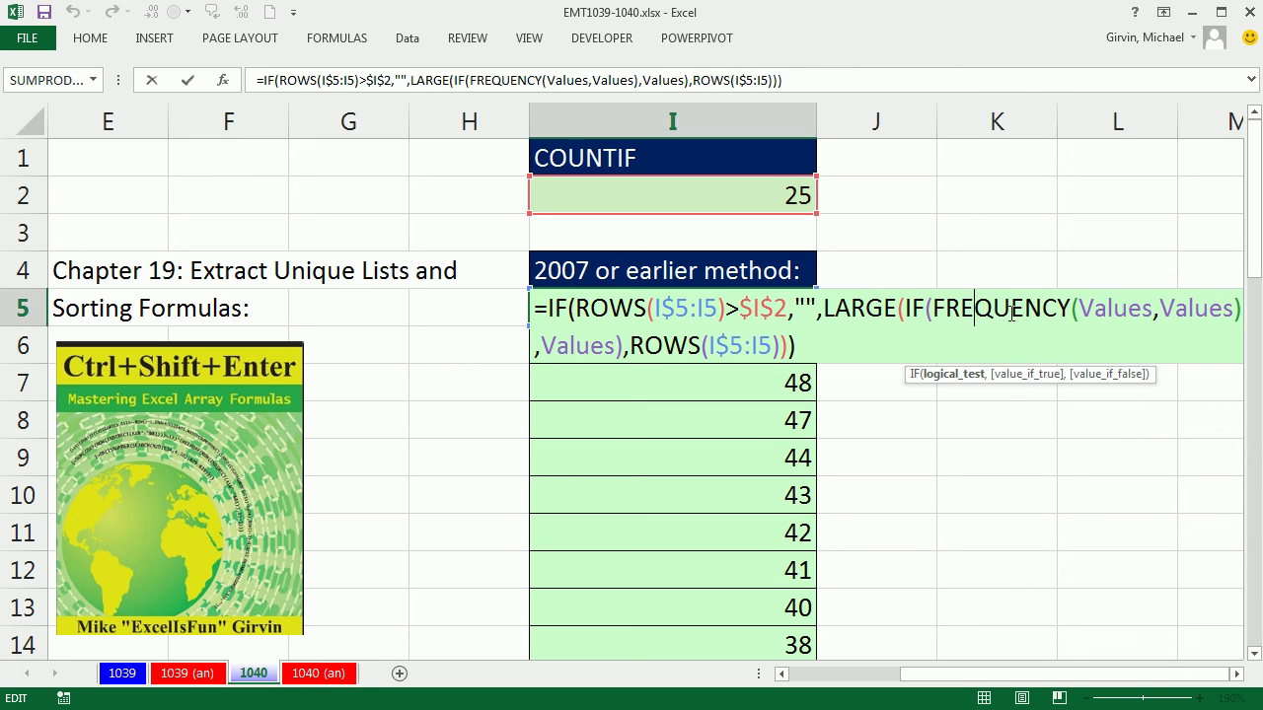
pyautogui.click(558, 344)
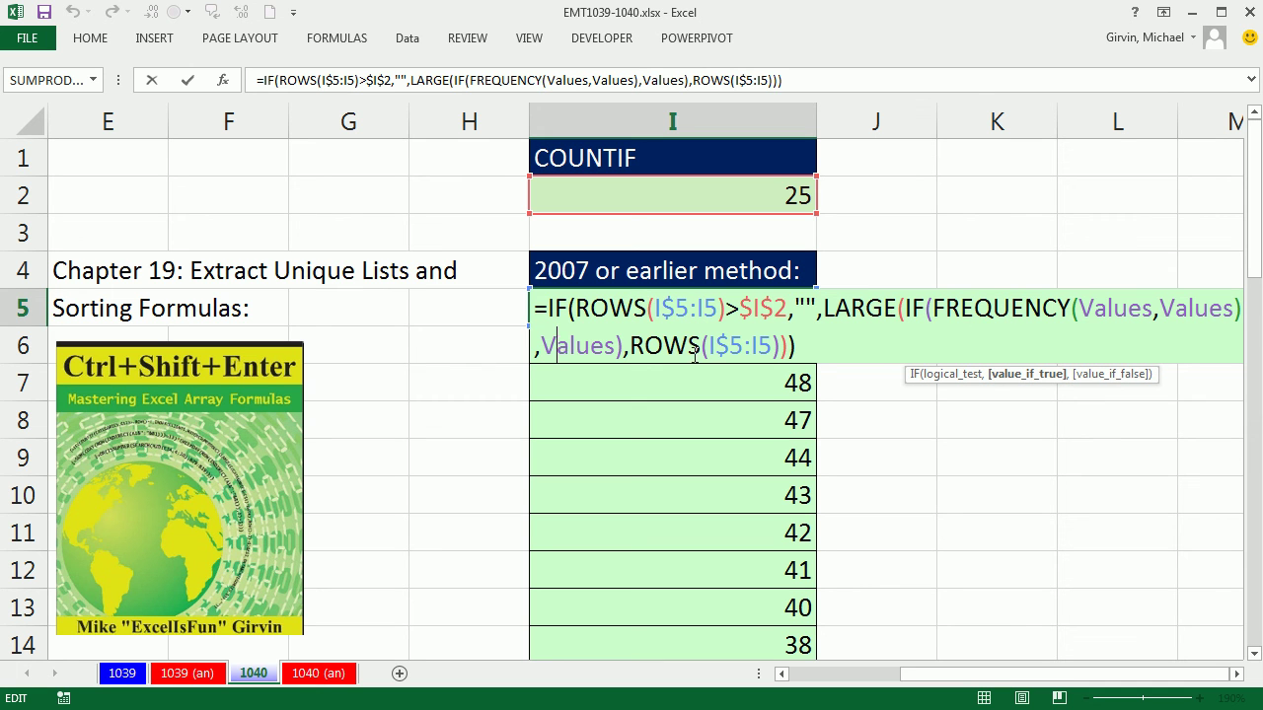
pyautogui.hotkey('ctrl', 'shift', 'Return')
# - Open the formula in C5 for review, comparing it with the 2007-or-earlier method
pyautogui.moveTo(907, 679); pyautogui.dragTo(769, 679)
pyautogui.doubleClick(493, 301)
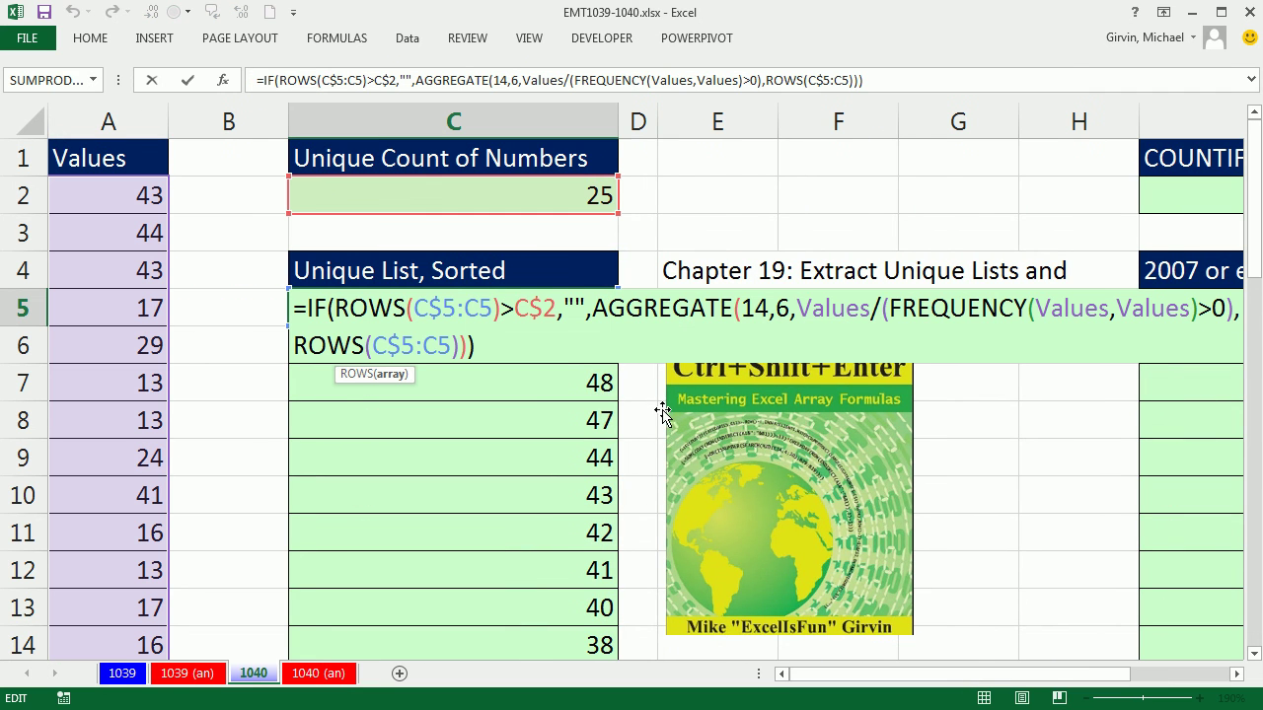